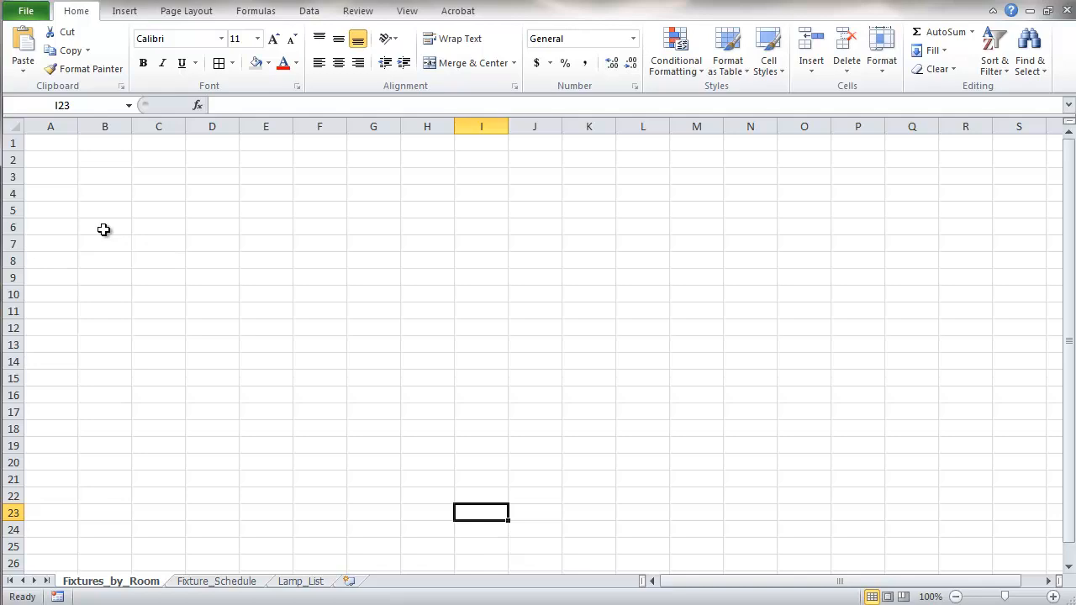
# Enter the headings Count in Total, Room and Fixture Code in cells B6, C6 and D6
pyautogui.click(103, 229)
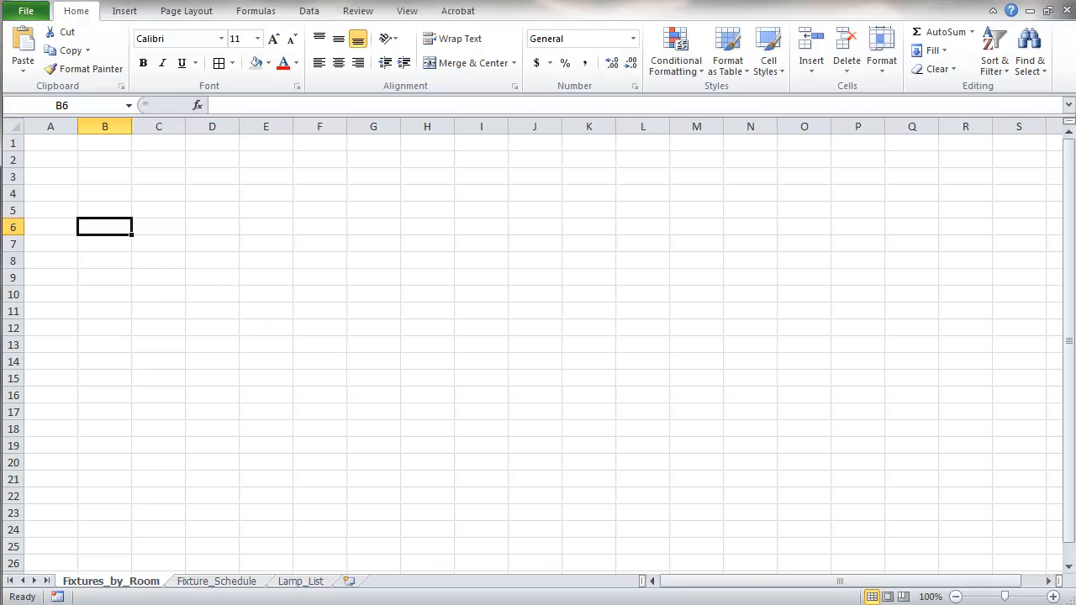
pyautogui.write('Count in Total')
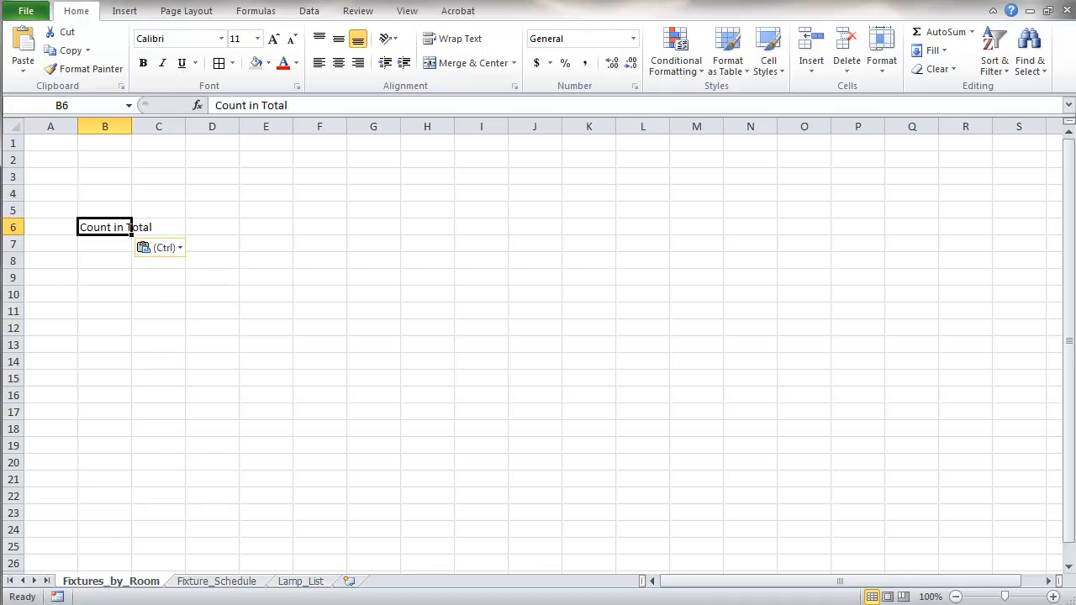
pyautogui.click(169, 229)
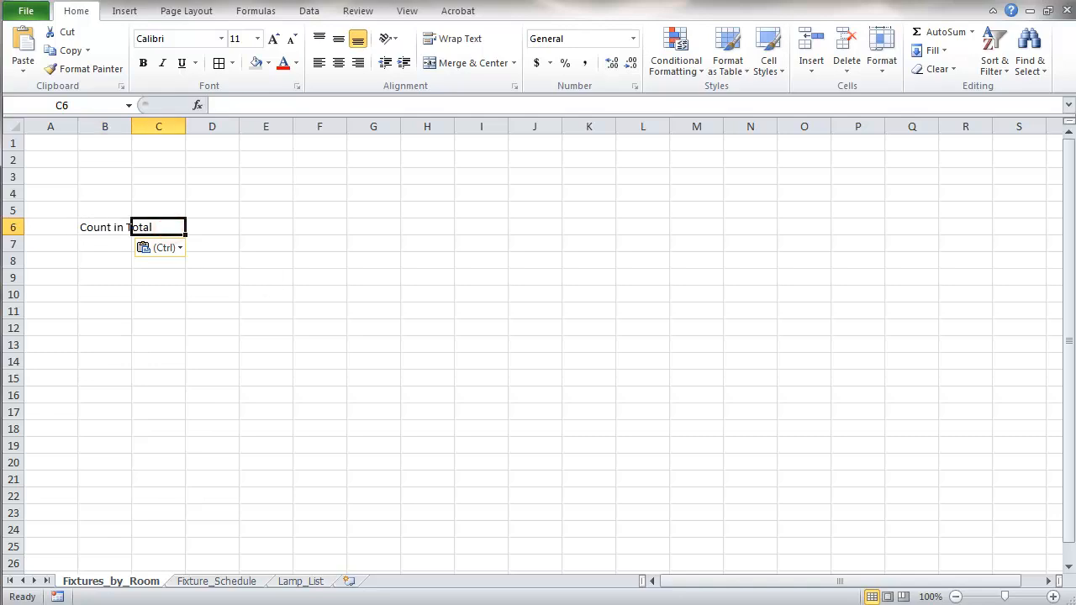
pyautogui.write('Room')
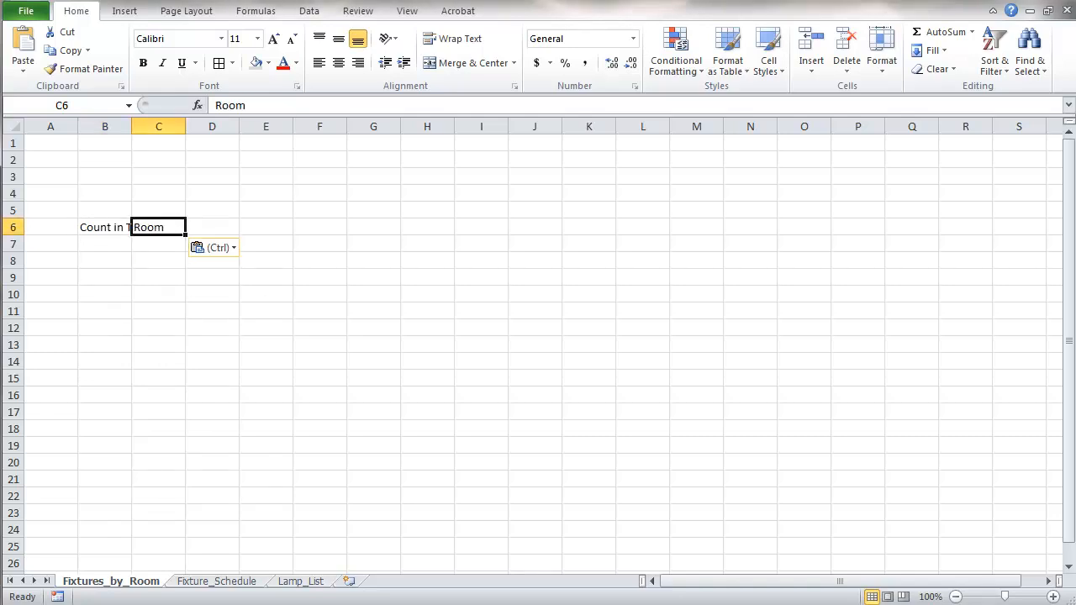
pyautogui.click(216, 225)
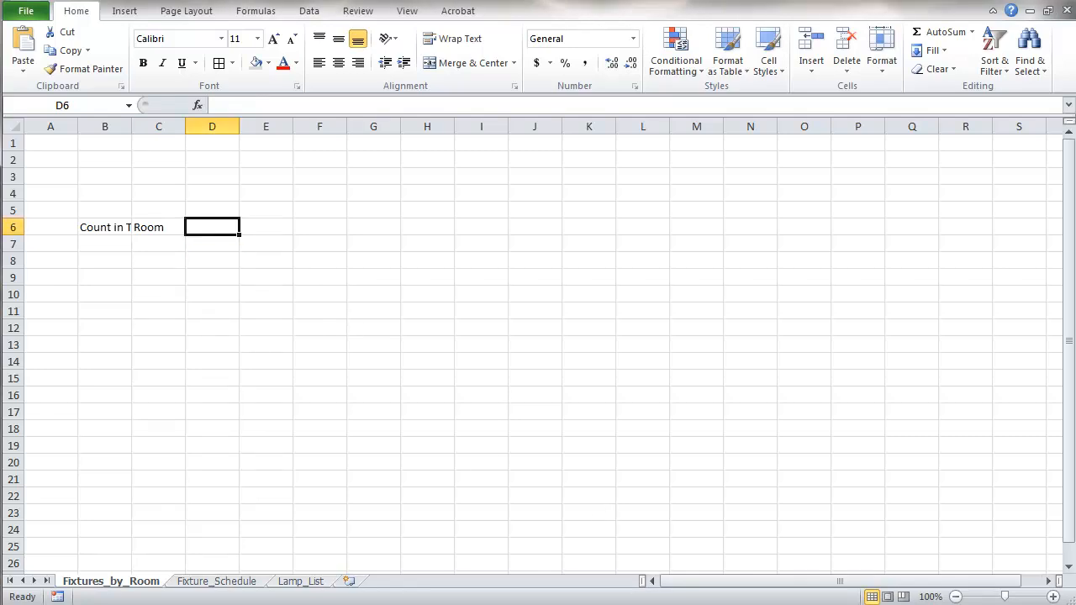
pyautogui.write('Fixture Code')
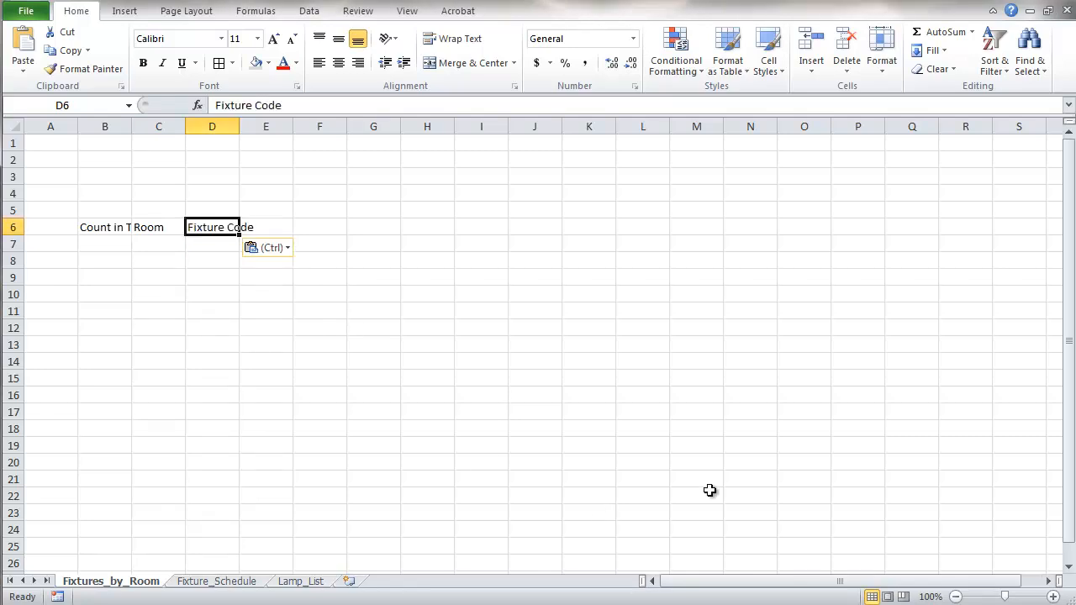
# Continue the heading row in E6 through I6 with Fixture Type, Number Fixtures, Lamp Code, Lamps per fixture and Number of lamps
pyautogui.click(267, 224)
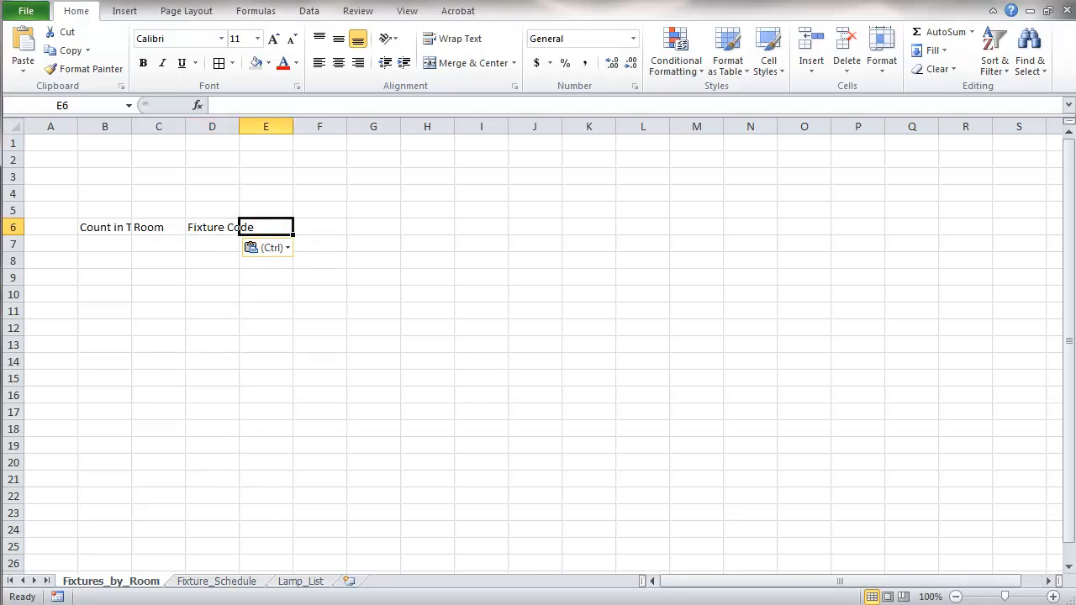
pyautogui.hotkey('alt', 'Tab')
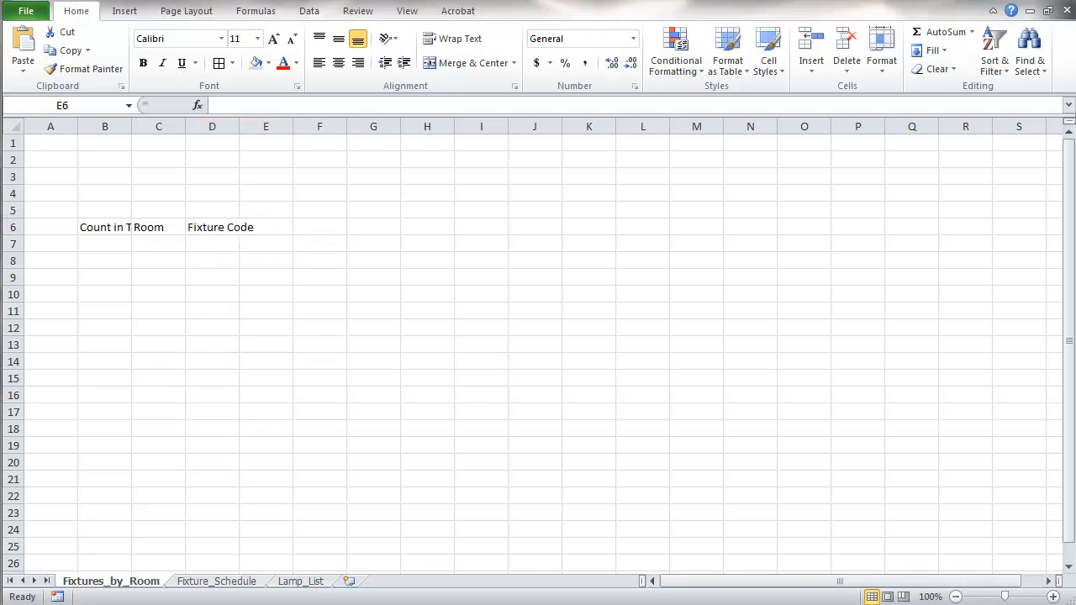
pyautogui.hotkey('alt', 'Tab')
pyautogui.write('Fixture Type')
pyautogui.click(308, 225)
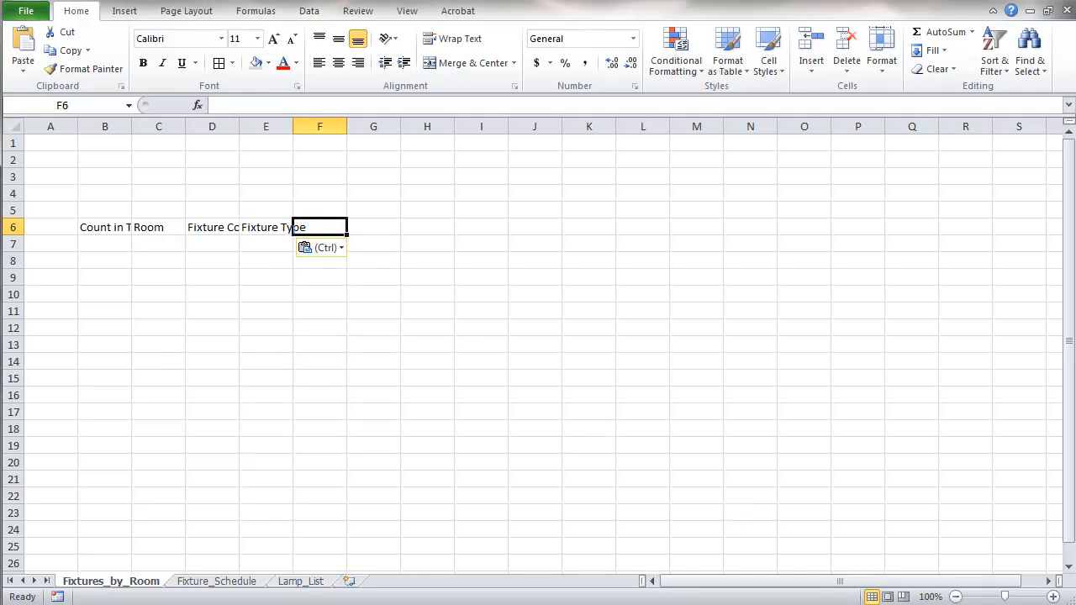
pyautogui.hotkey('alt', 'Tab')
pyautogui.hotkey('alt', 'Tab')
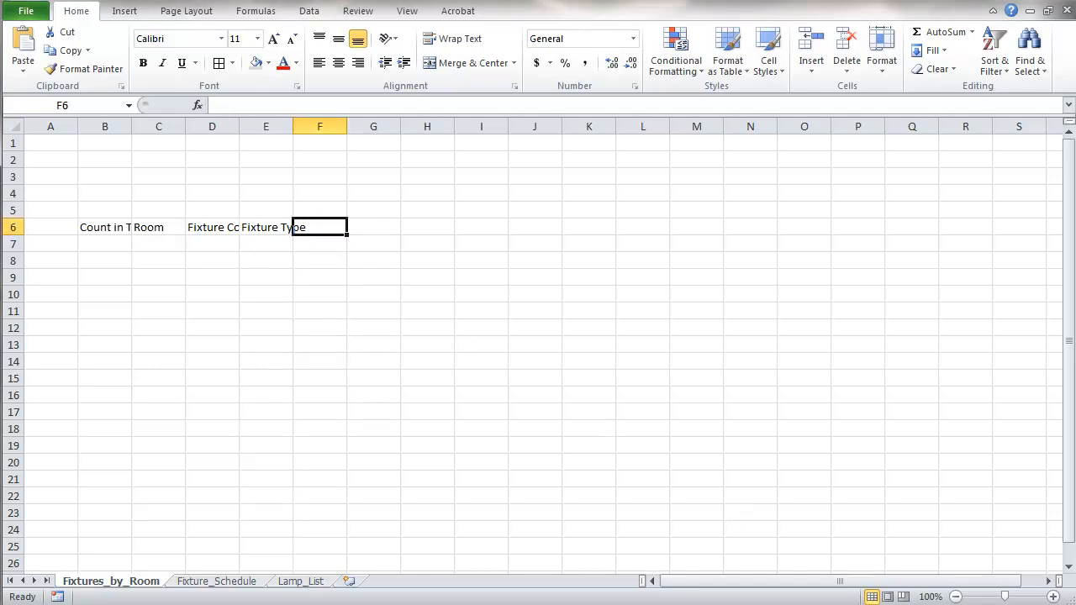
pyautogui.write('Number Fixtures')
pyautogui.click(374, 227)
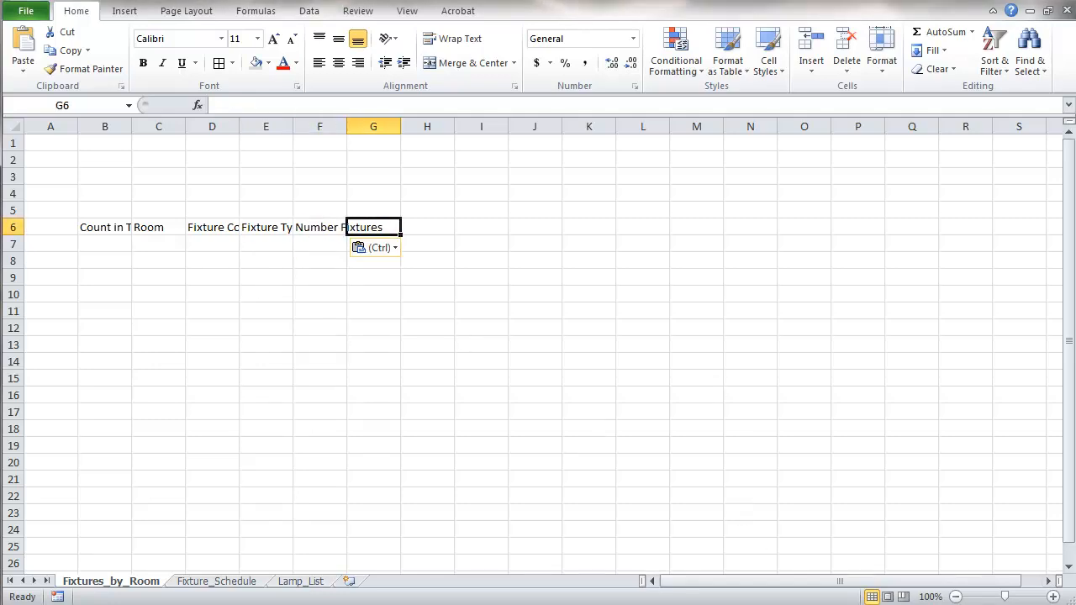
pyautogui.click(229, 102)
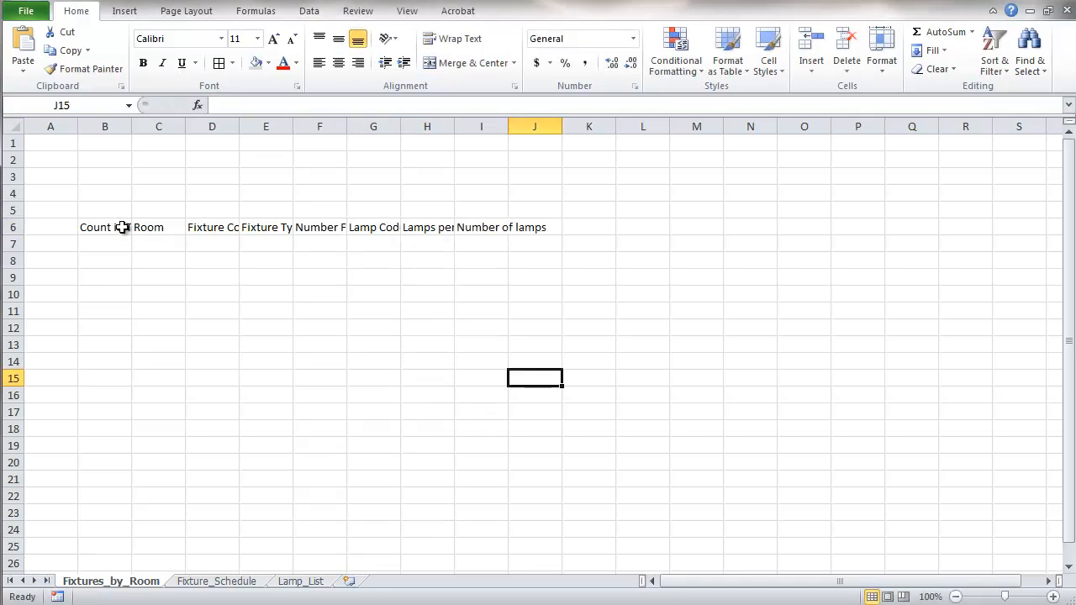
# Wrap the heading text in B6:I6, narrow column B, and widen the Fixture Type and Lamp Code columns
pyautogui.moveTo(120, 228); pyautogui.dragTo(473, 220)
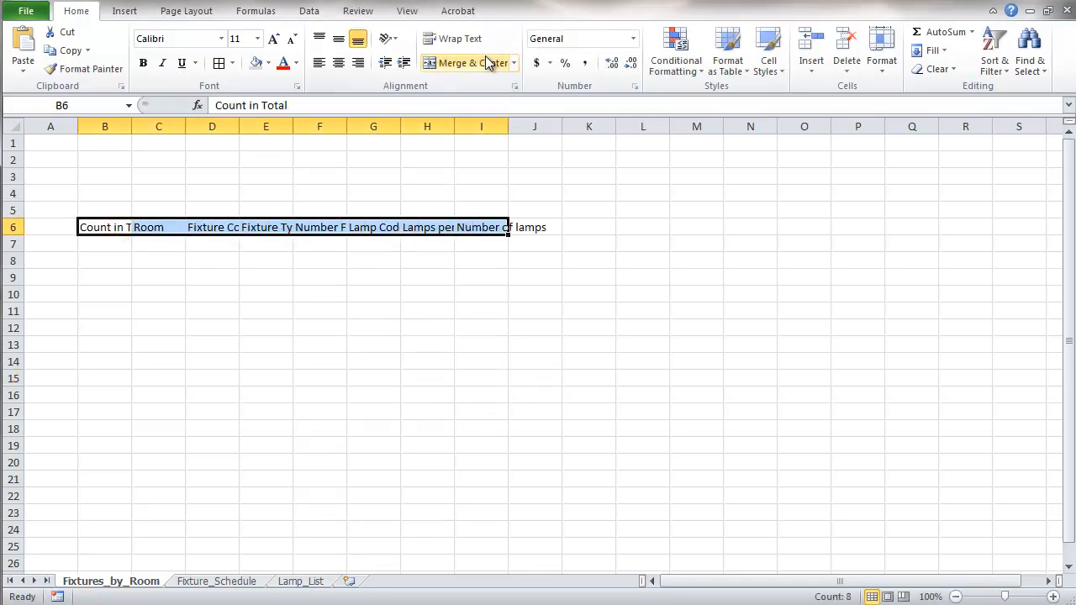
pyautogui.click(458, 39)
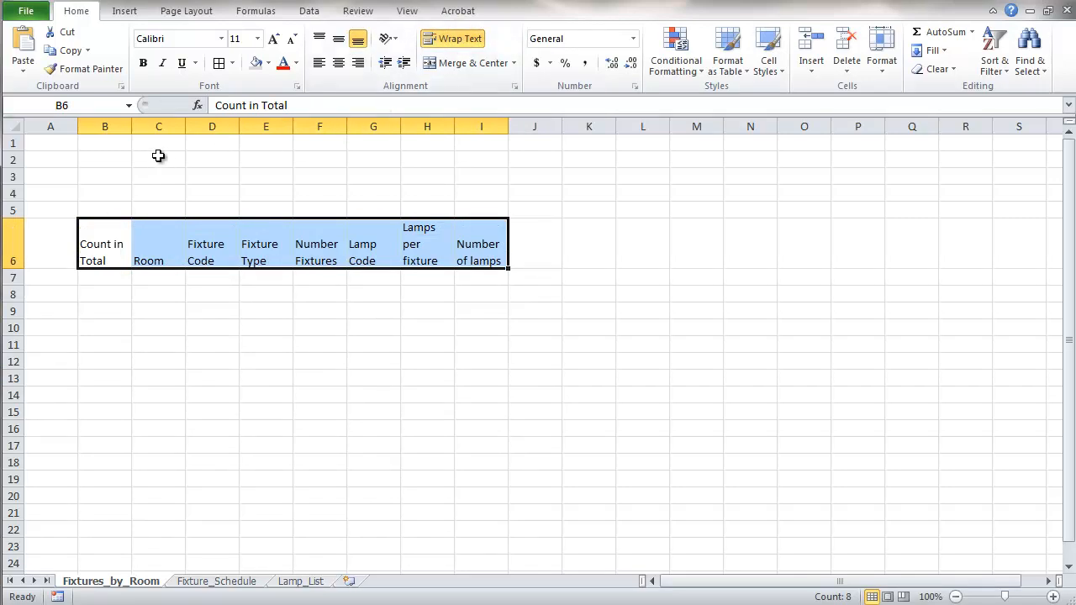
pyautogui.moveTo(131, 126); pyautogui.dragTo(120, 125)
pyautogui.click(329, 359)
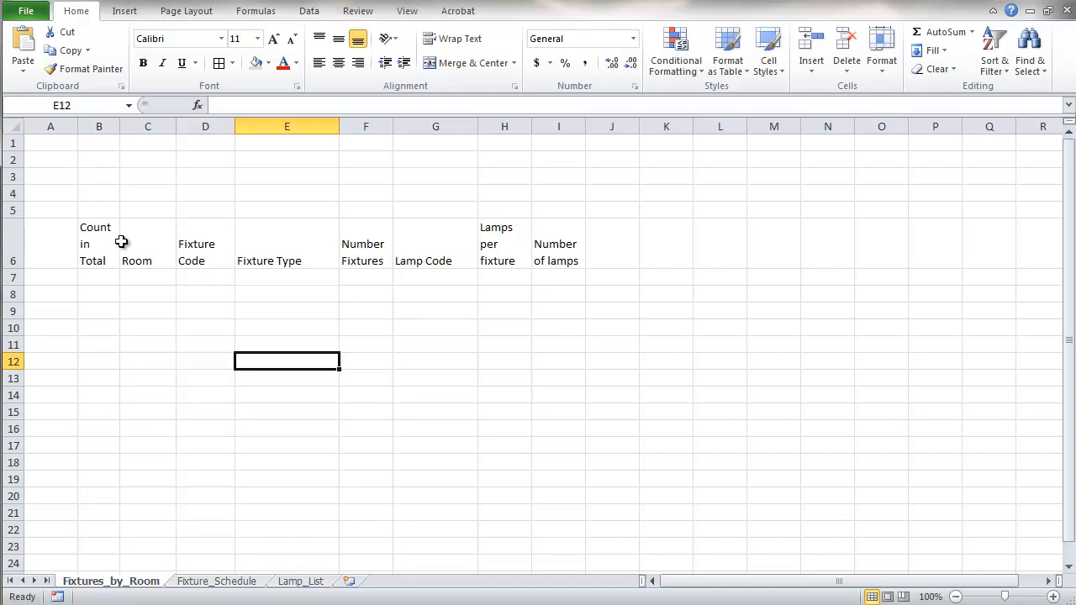
# Give the heading cells B6:I6 a grey fill and borders on all sides
pyautogui.moveTo(102, 245); pyautogui.dragTo(547, 243)
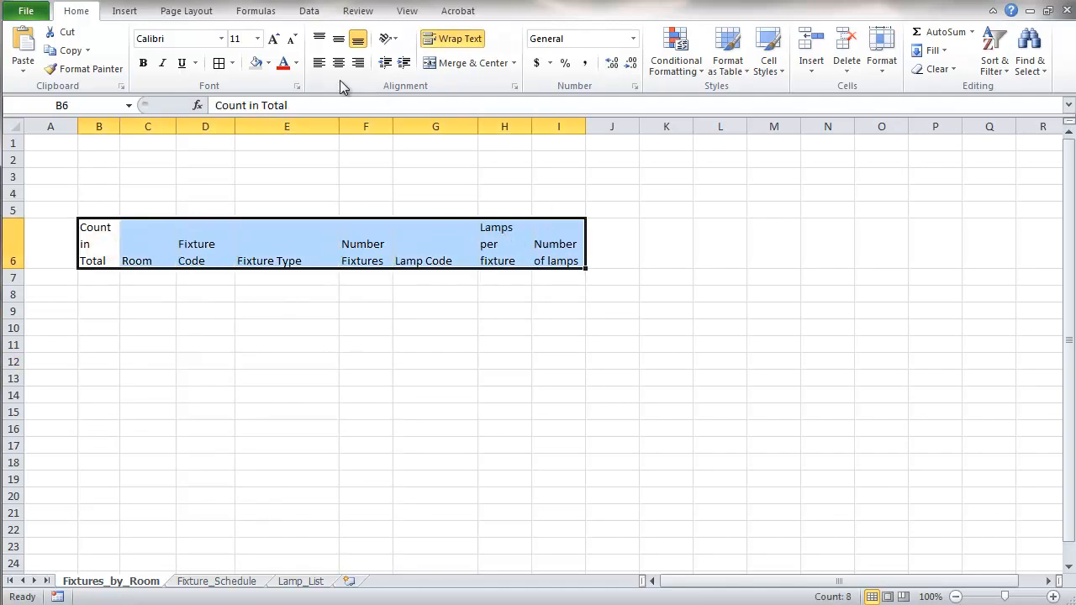
pyautogui.click(256, 63)
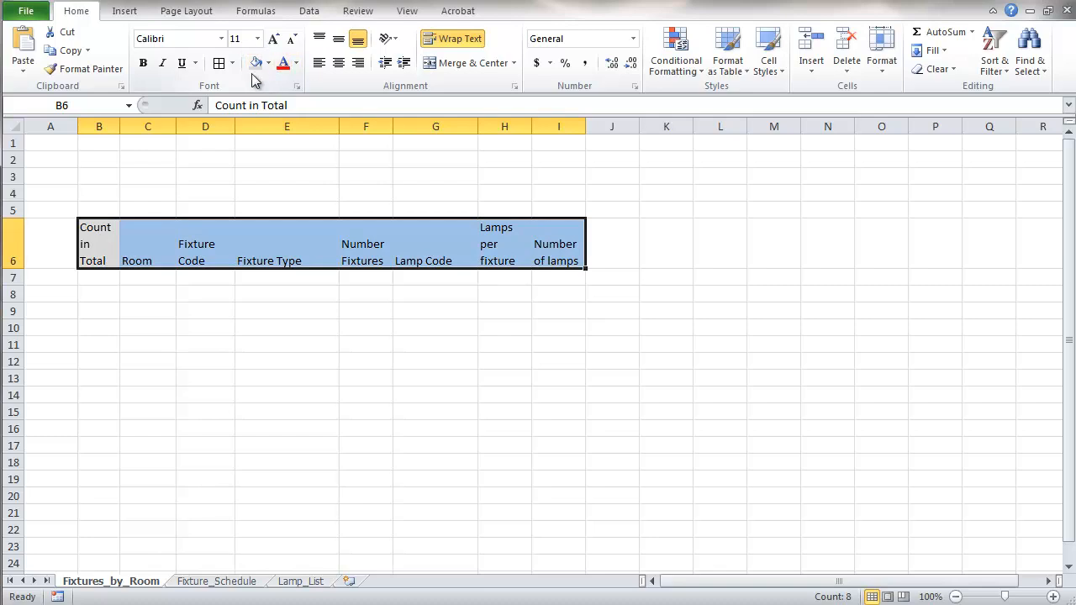
pyautogui.click(220, 63)
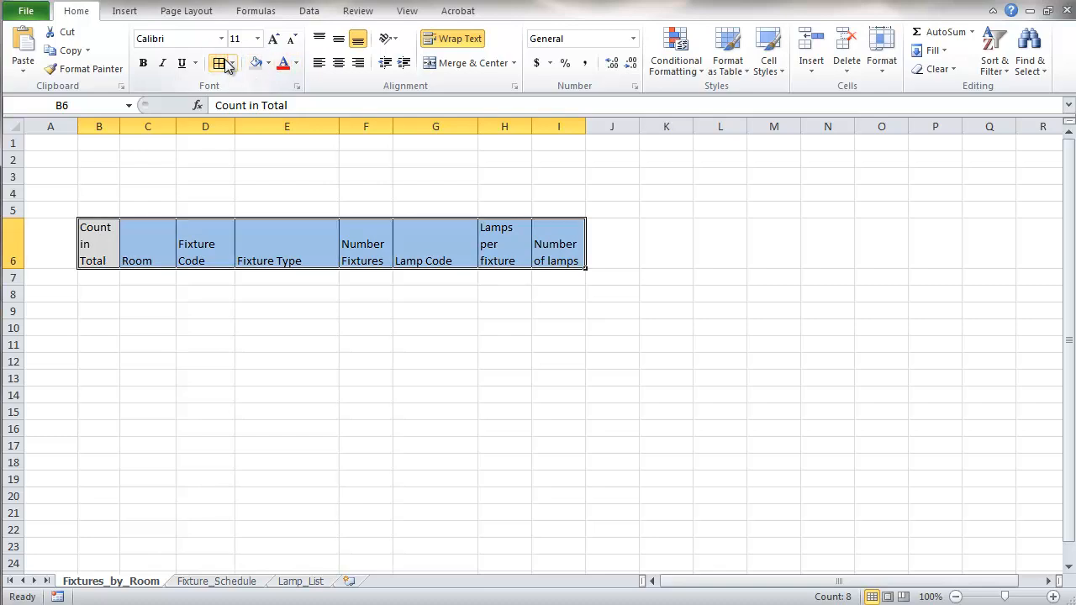
pyautogui.click(114, 282)
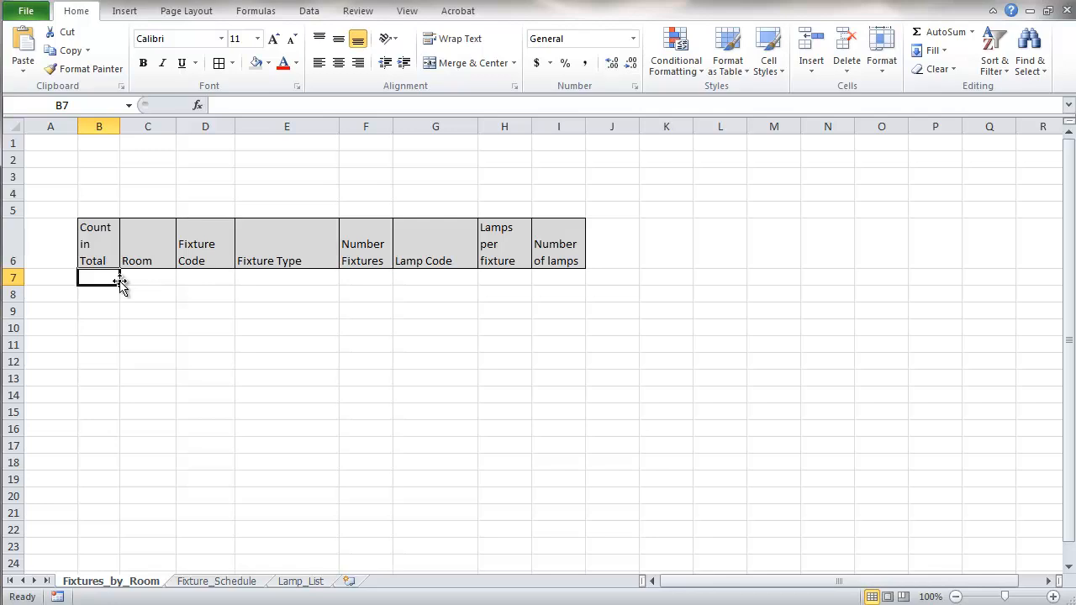
# Enter the labels "Building Name:", "Date:" and "Counted by:" in cells B1, B2 and B3
pyautogui.click(106, 145)
pyautogui.write('Building Name')
pyautogui.press('Return')
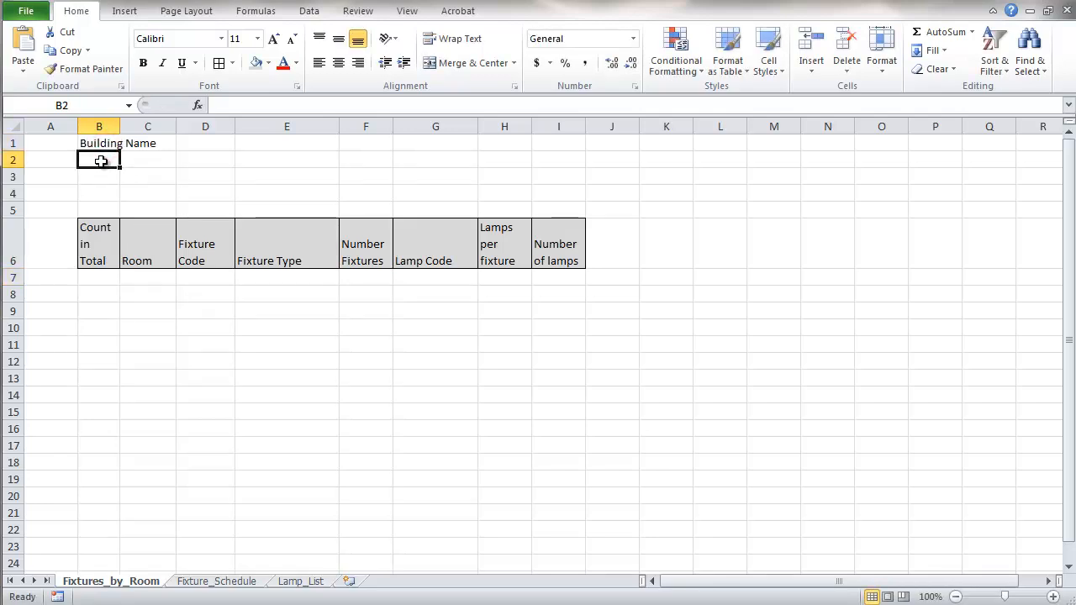
pyautogui.write('Date:')
pyautogui.doubleClick(144, 144)
pyautogui.write(':')
pyautogui.click(87, 174)
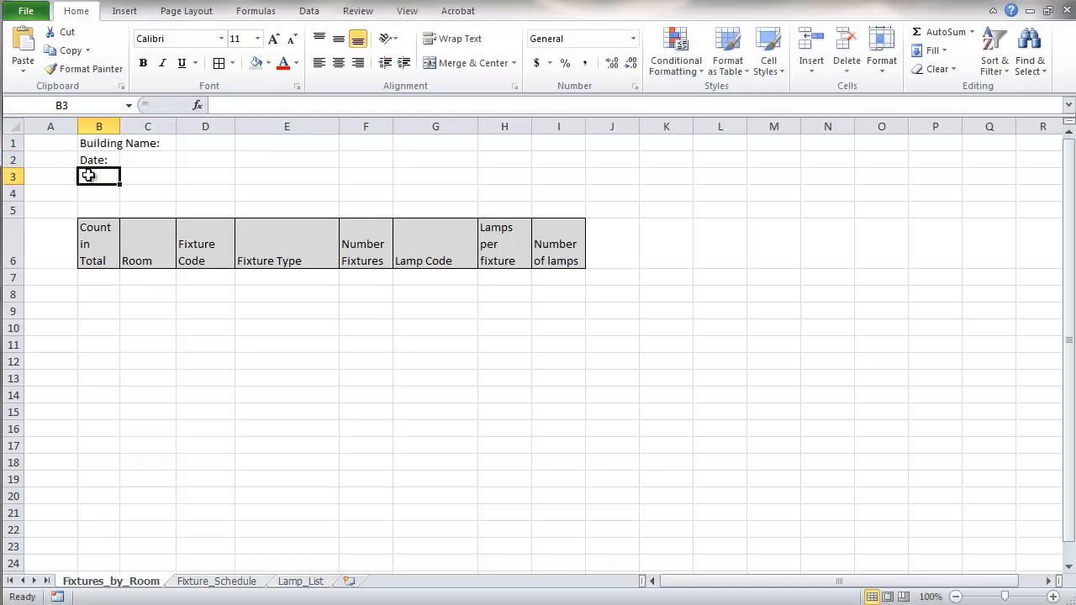
pyautogui.write('Counted by:')
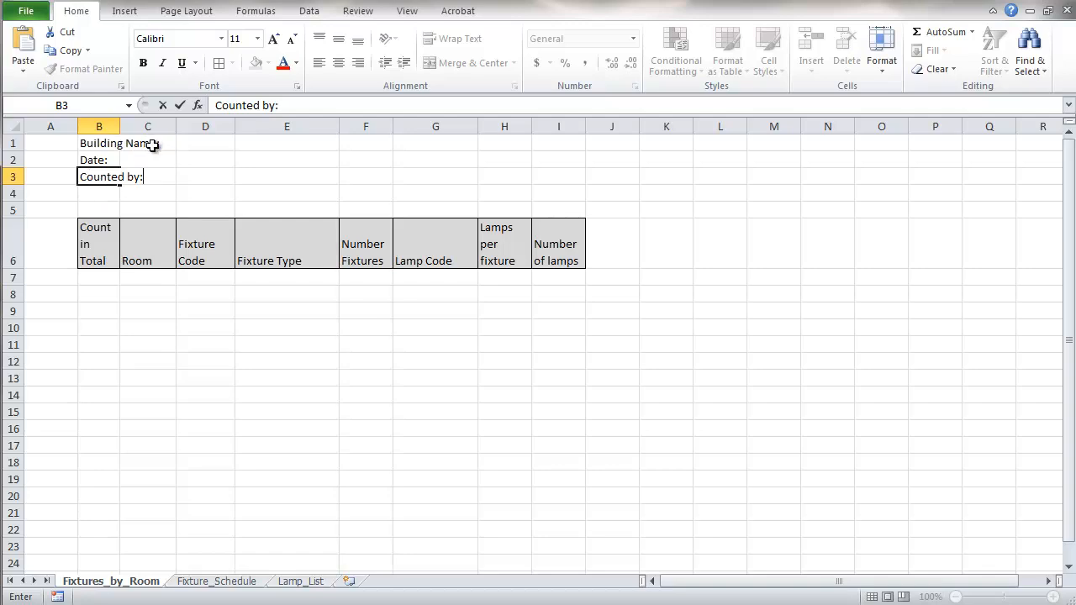
# Merge columns B and C in each of rows 1 to 3 and right-align the three labels
pyautogui.moveTo(155, 144); pyautogui.dragTo(112, 145)
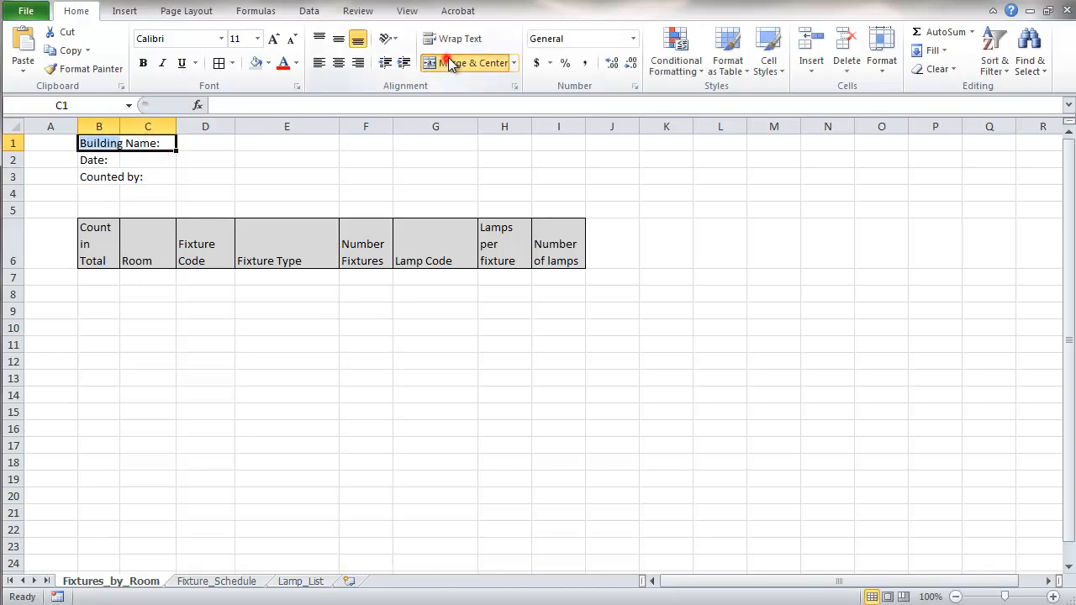
pyautogui.click(448, 64)
pyautogui.click(362, 64)
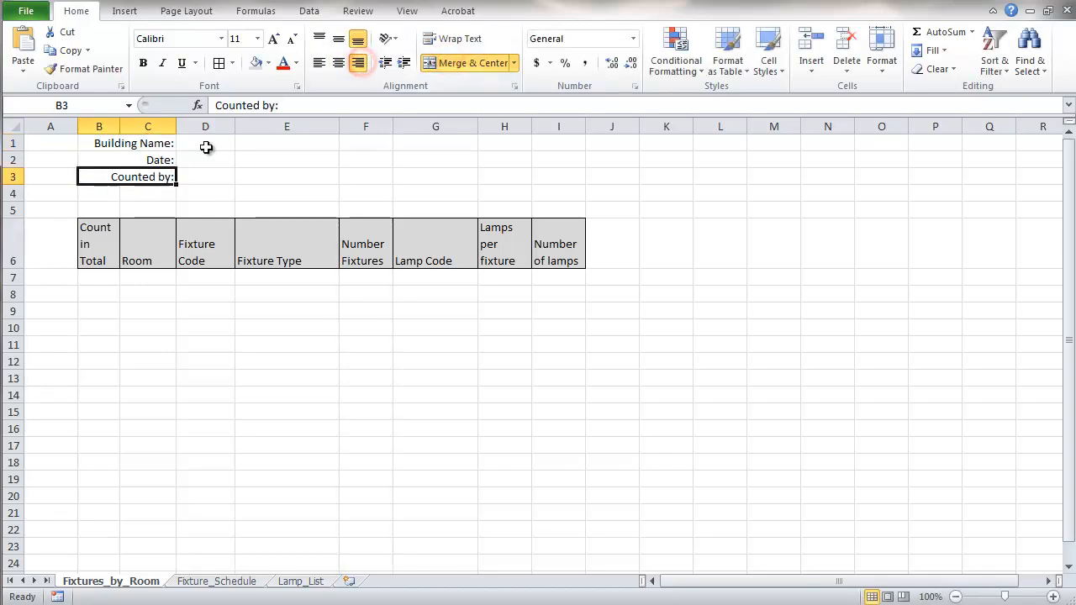
# Merge D1:G1 with left alignment, enter the placeholder "----" as text, and fill it down to row 3
pyautogui.moveTo(206, 148); pyautogui.dragTo(399, 146)
pyautogui.click(470, 63)
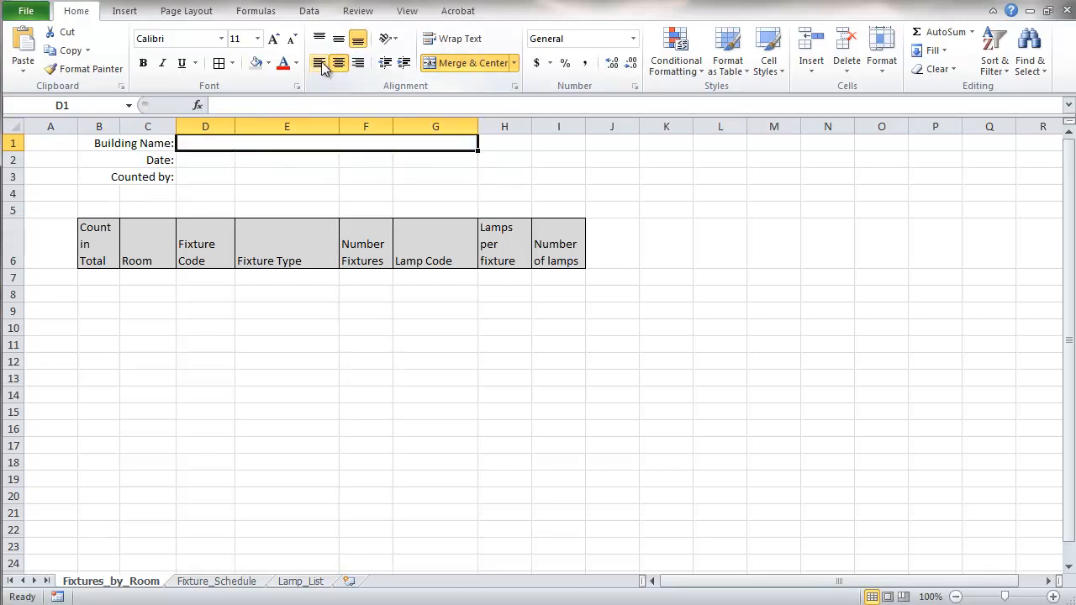
pyautogui.click(319, 63)
pyautogui.write("'----")
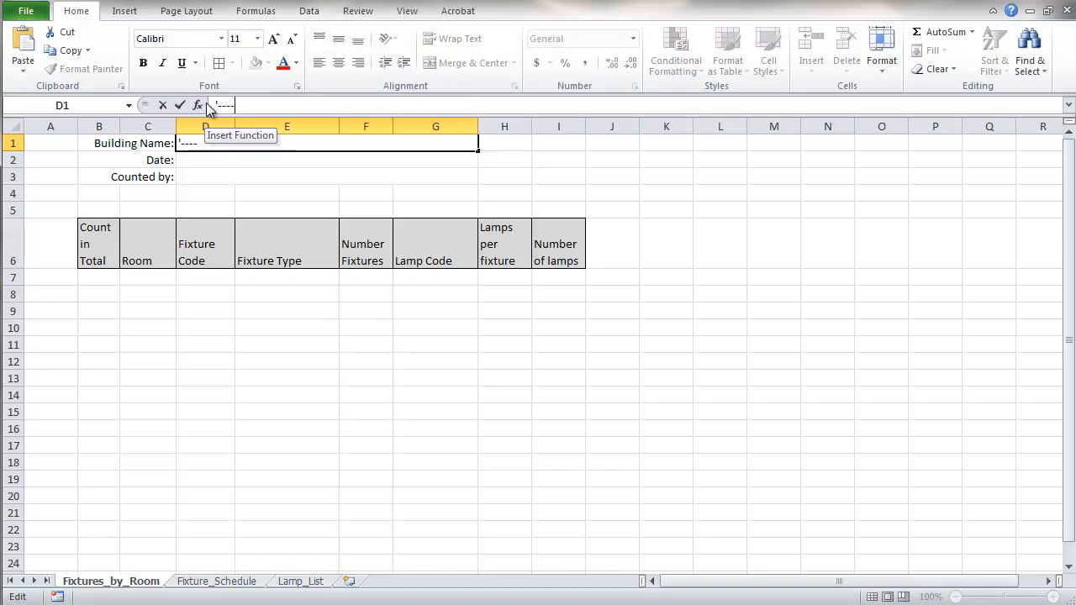
pyautogui.hotkey('ctrl', 'Return')
pyautogui.moveTo(479, 151); pyautogui.dragTo(478, 179)
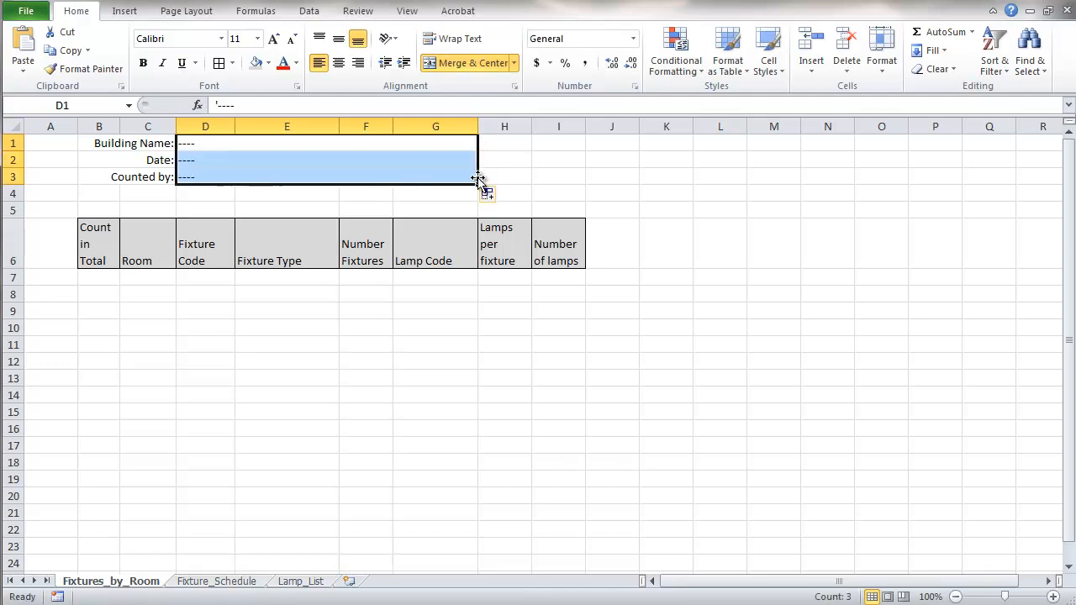
# Enter a centred x in the first Count in Total cell, B7
pyautogui.click(107, 278)
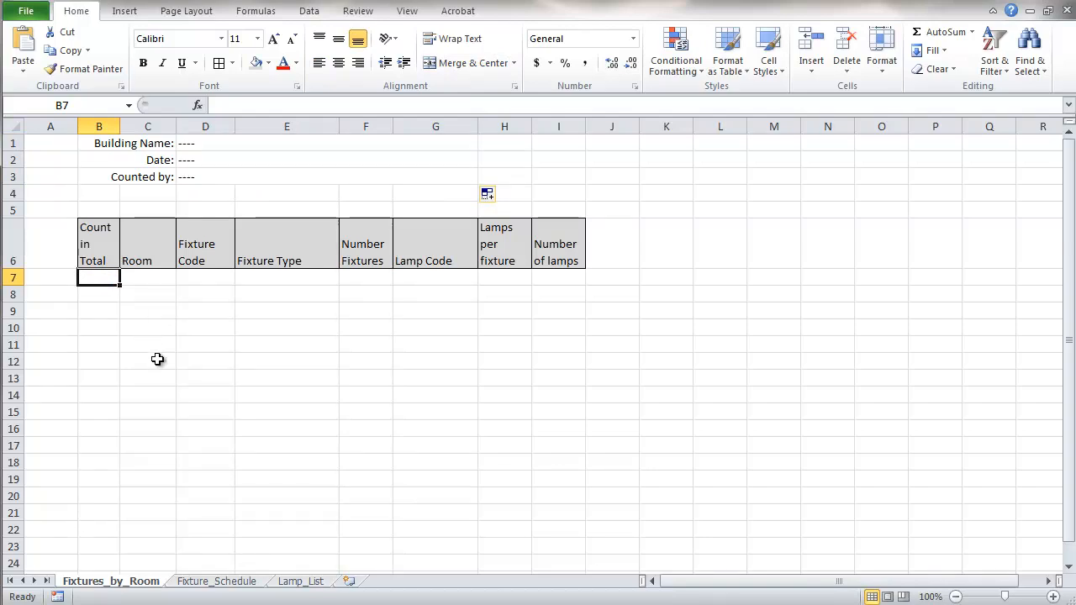
pyautogui.write('x')
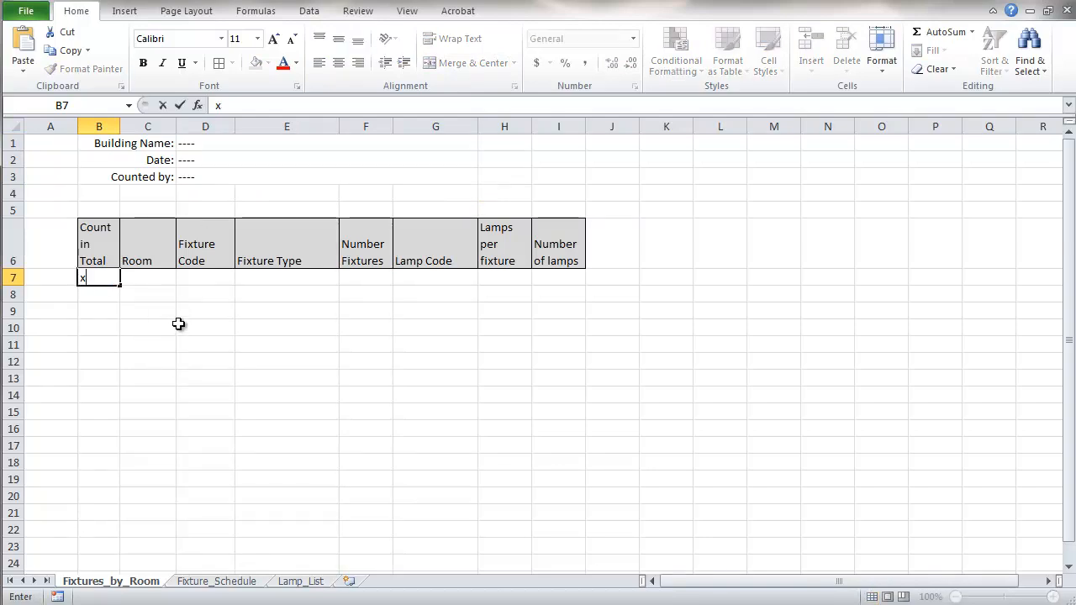
pyautogui.click(179, 326)
pyautogui.click(93, 278)
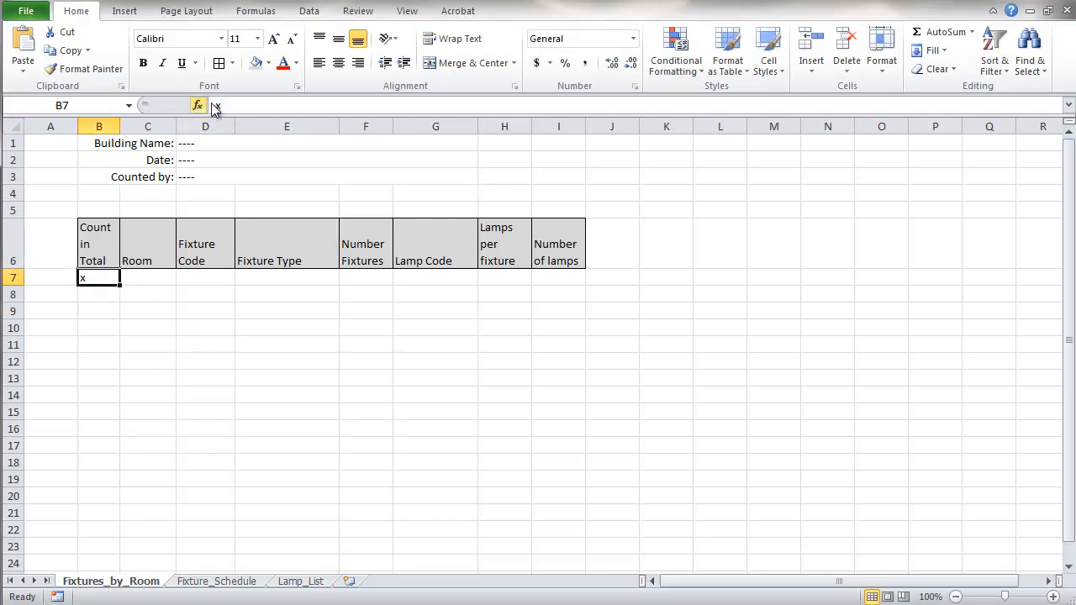
pyautogui.click(337, 63)
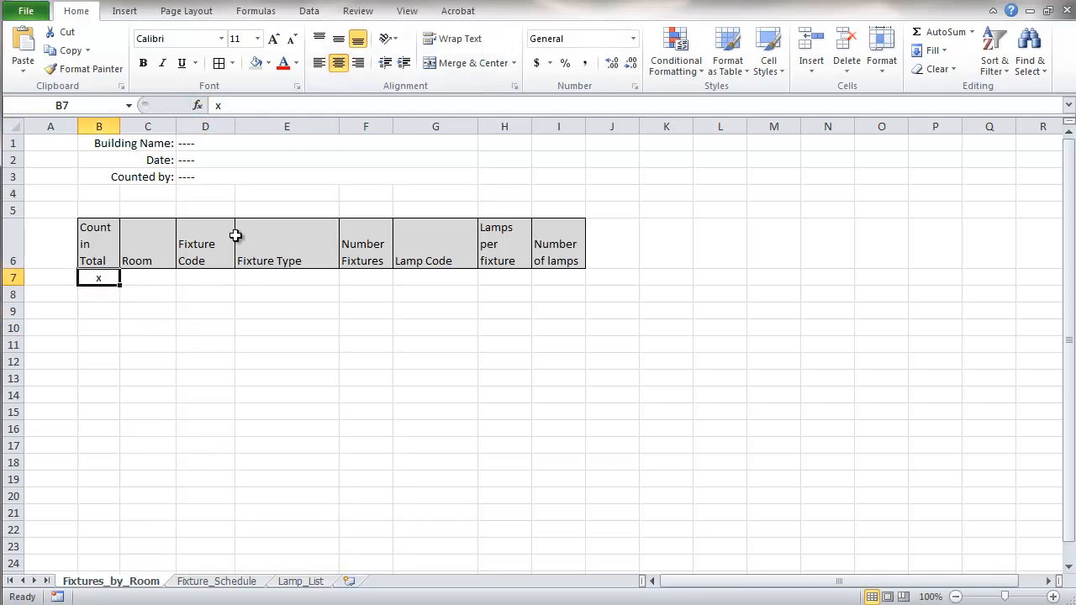
# Paste the room numbers 123, 124, 124, 125, 125, 126 and 127 into the Room column from C7 down
pyautogui.click(153, 278)
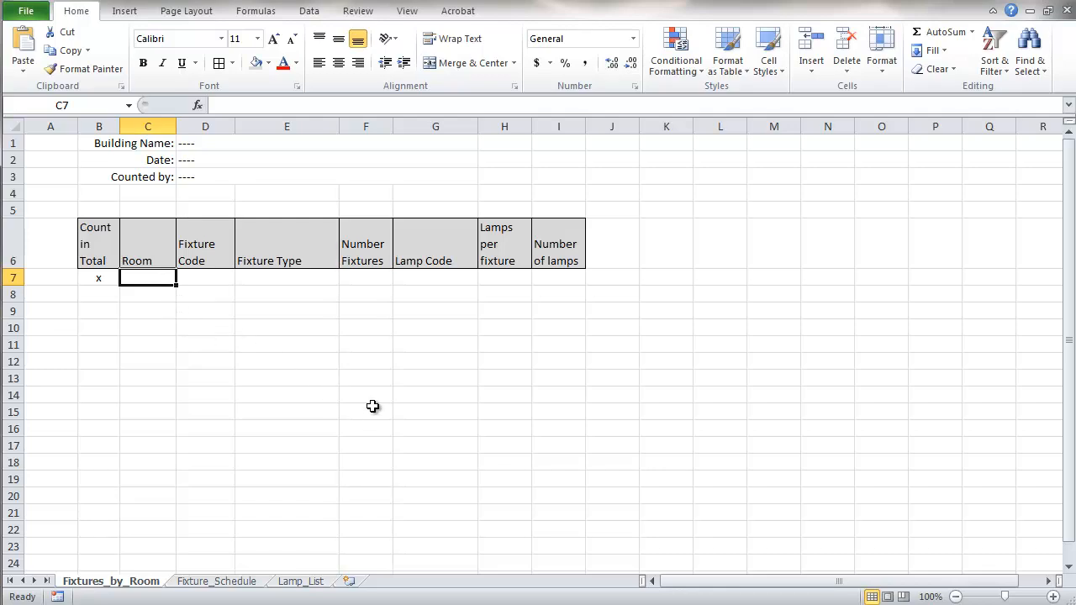
pyautogui.click(147, 277)
pyautogui.hotkey('ctrl', 'v')
pyautogui.press('Right')
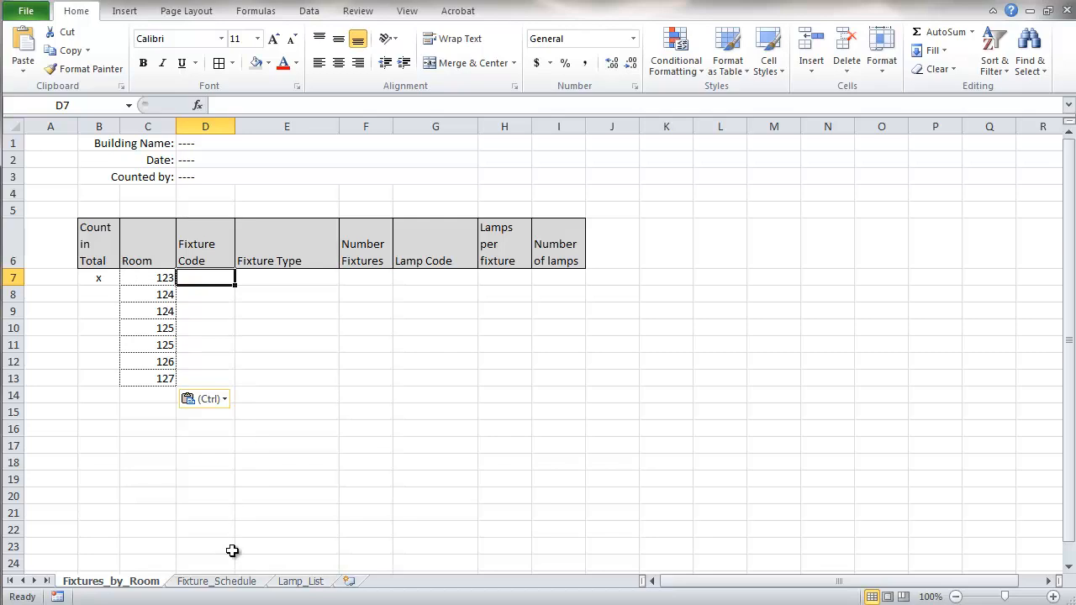
# Define the workbook-scope name Fixture_Code for column C of the Fixture_Schedule sheet
pyautogui.click(223, 581)
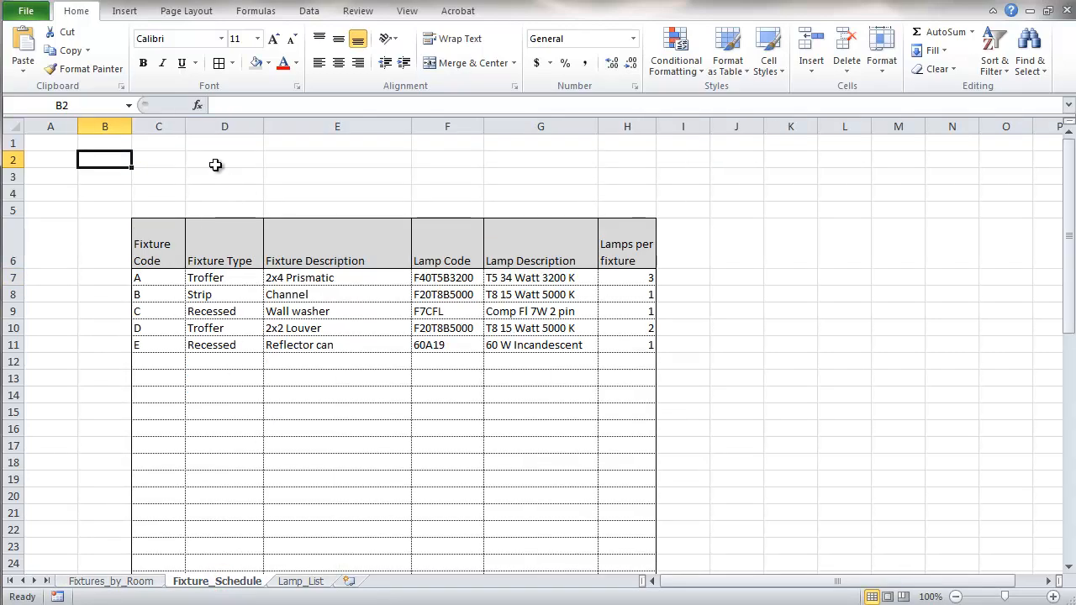
pyautogui.click(166, 126)
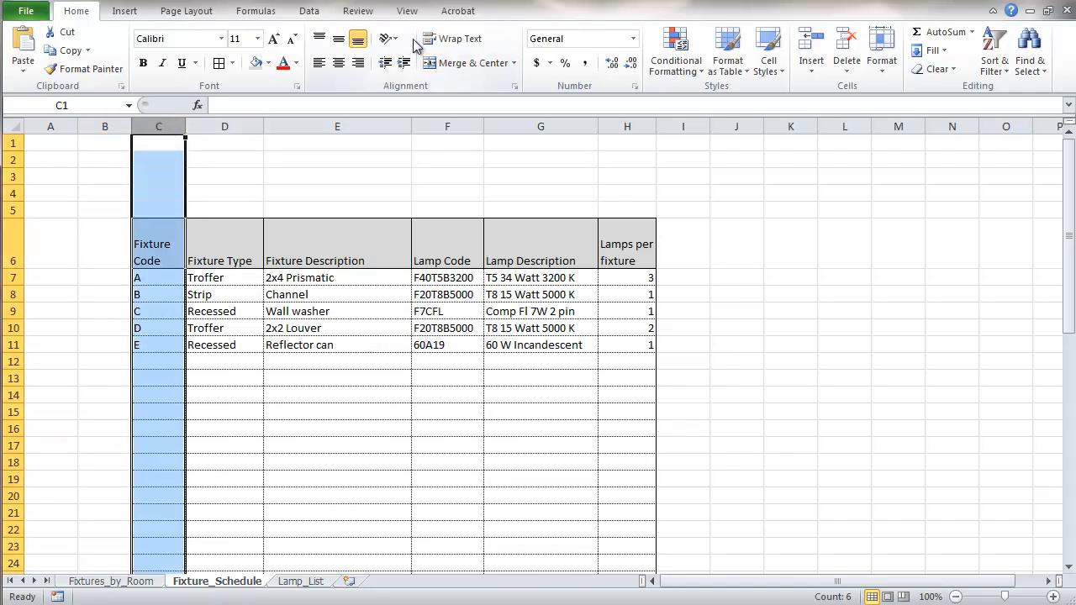
pyautogui.click(262, 12)
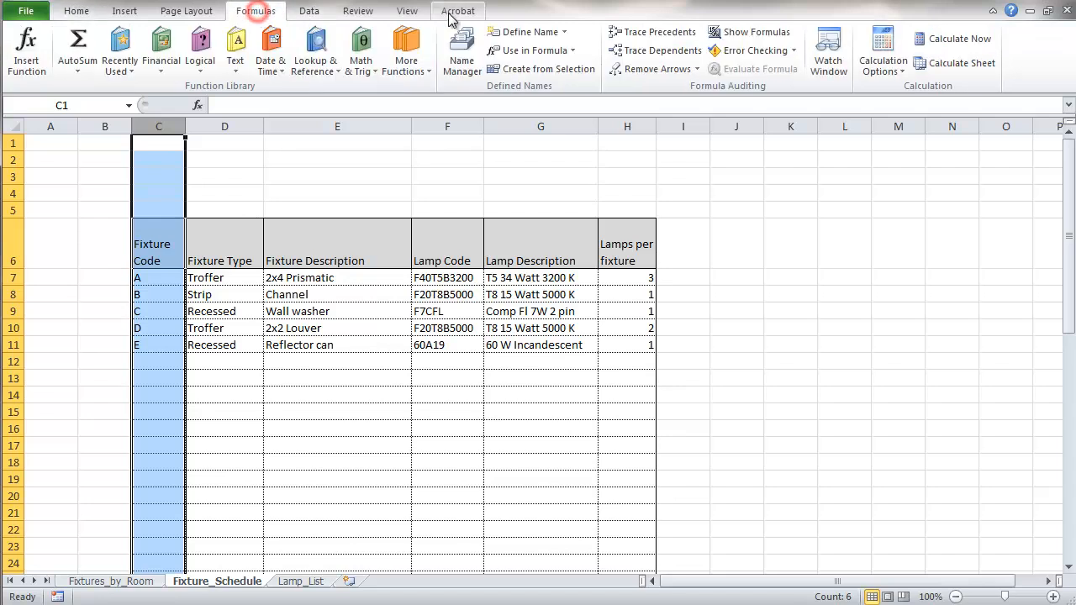
pyautogui.click(529, 33)
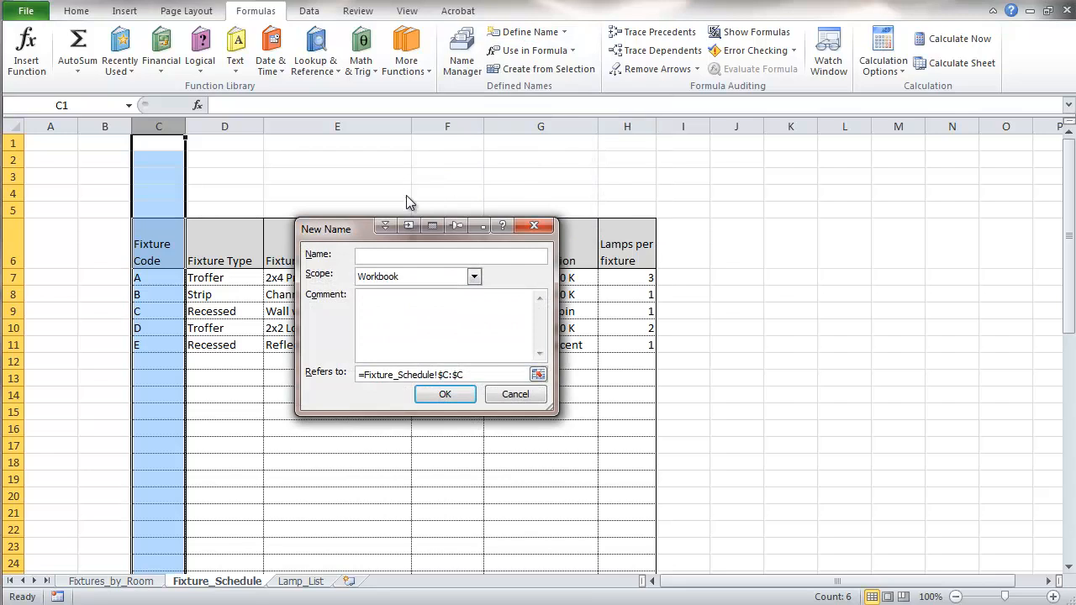
pyautogui.click(376, 258)
pyautogui.write('Fixture_Code')
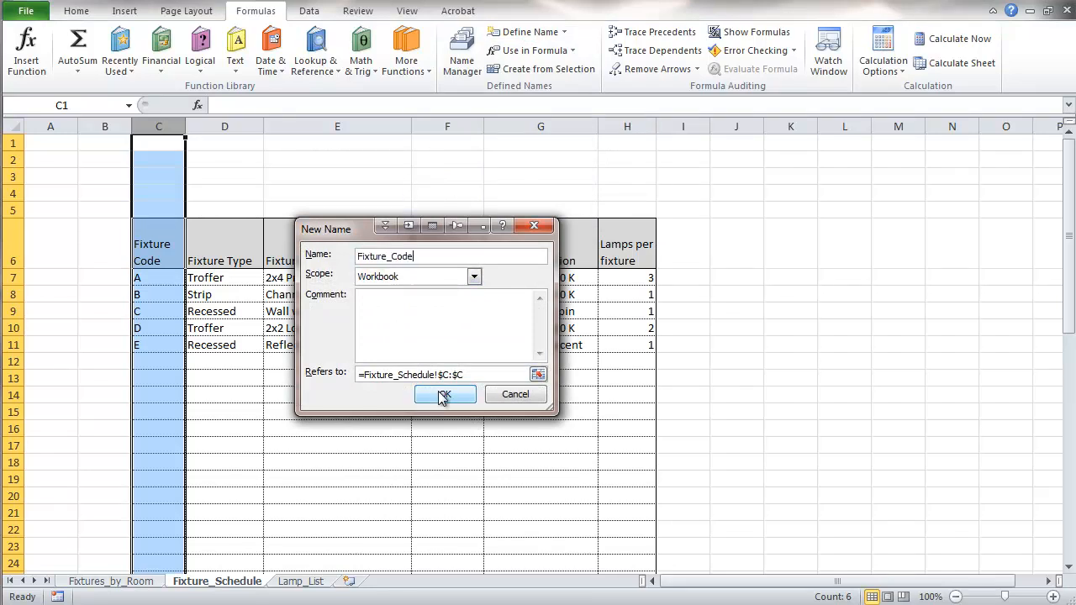
pyautogui.click(443, 395)
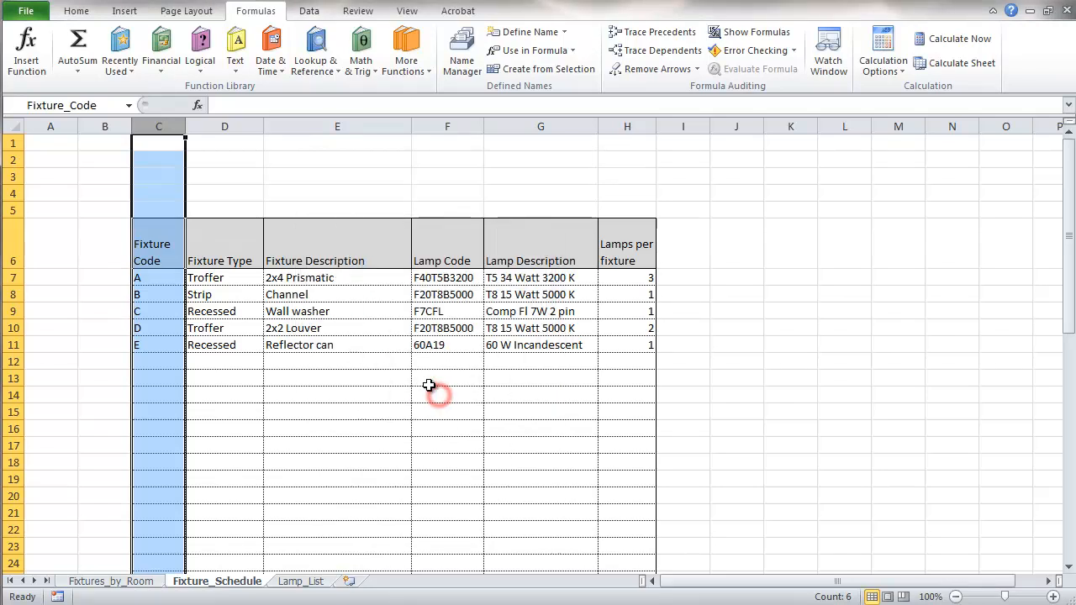
# Define the workbook-scope name Fixtures for columns C through H of the Fixture_Schedule sheet
pyautogui.moveTo(151, 126); pyautogui.dragTo(614, 127)
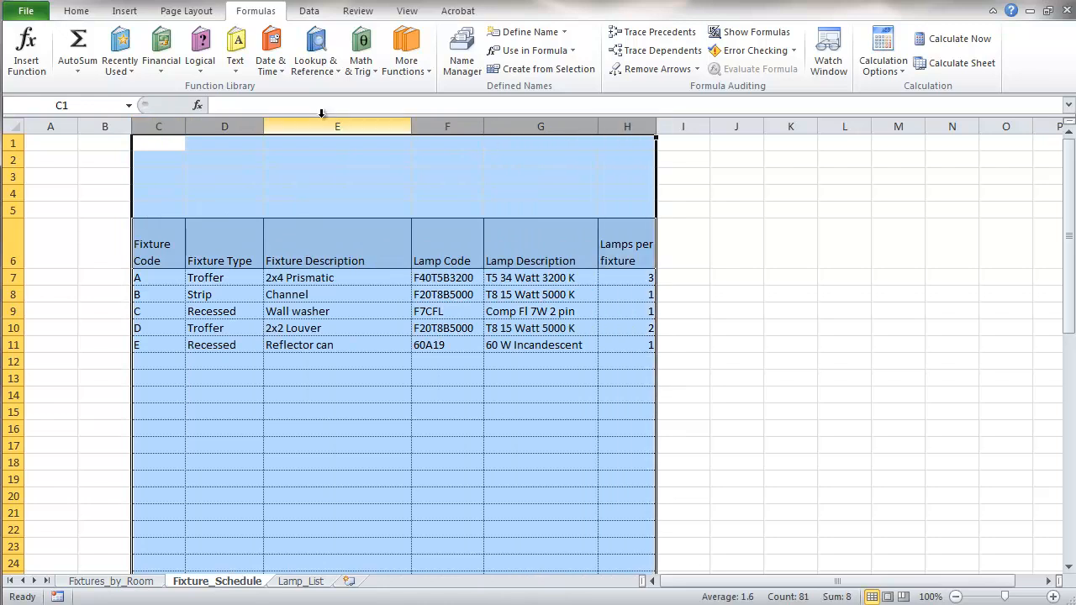
pyautogui.click(527, 34)
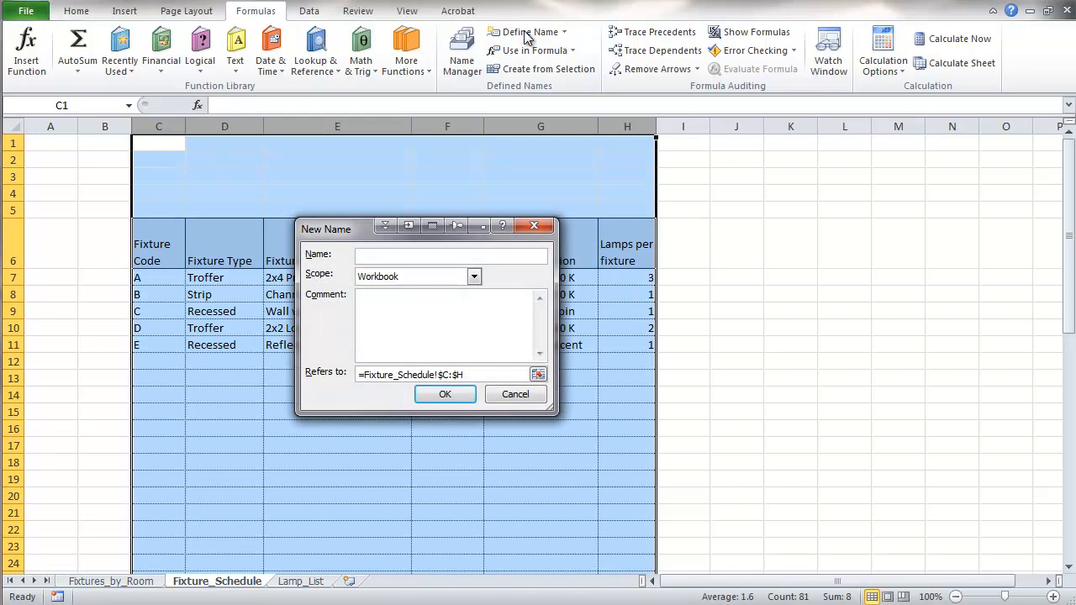
pyautogui.write('Fixtures')
pyautogui.click(447, 396)
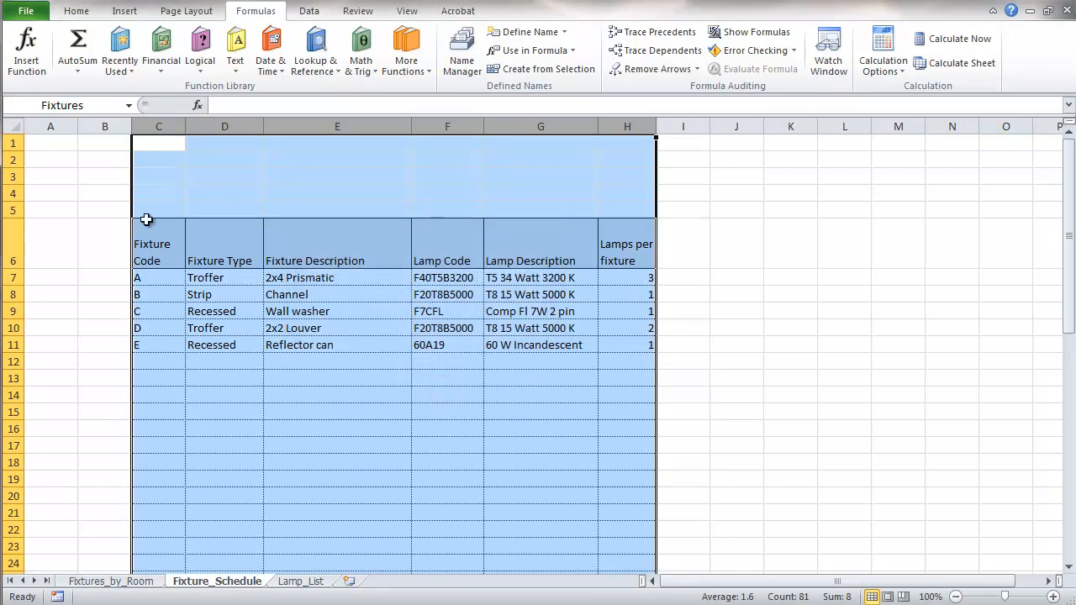
pyautogui.click(53, 144)
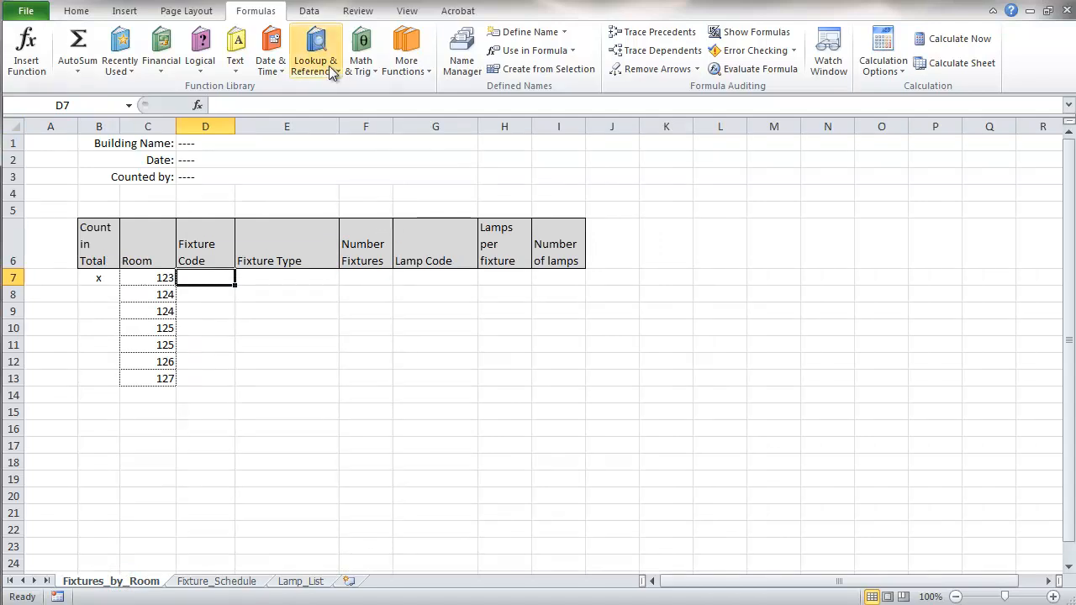
# Restrict cell D7 on Fixtures_by_Room with list data validation sourced from =Fixture_Code, keeping the in-cell dropdown
pyautogui.click(309, 11)
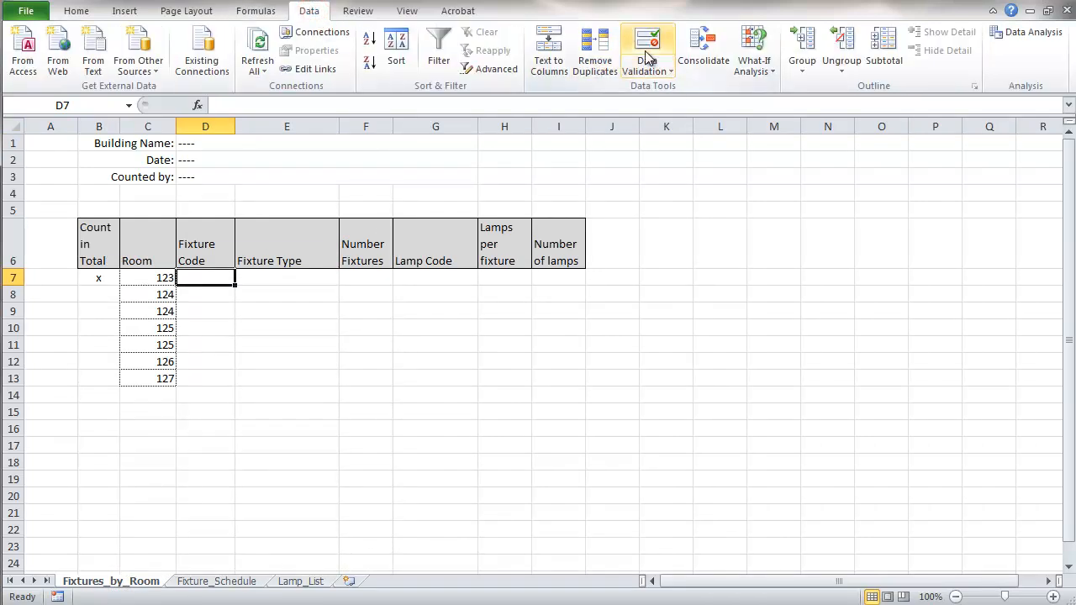
pyautogui.click(647, 50)
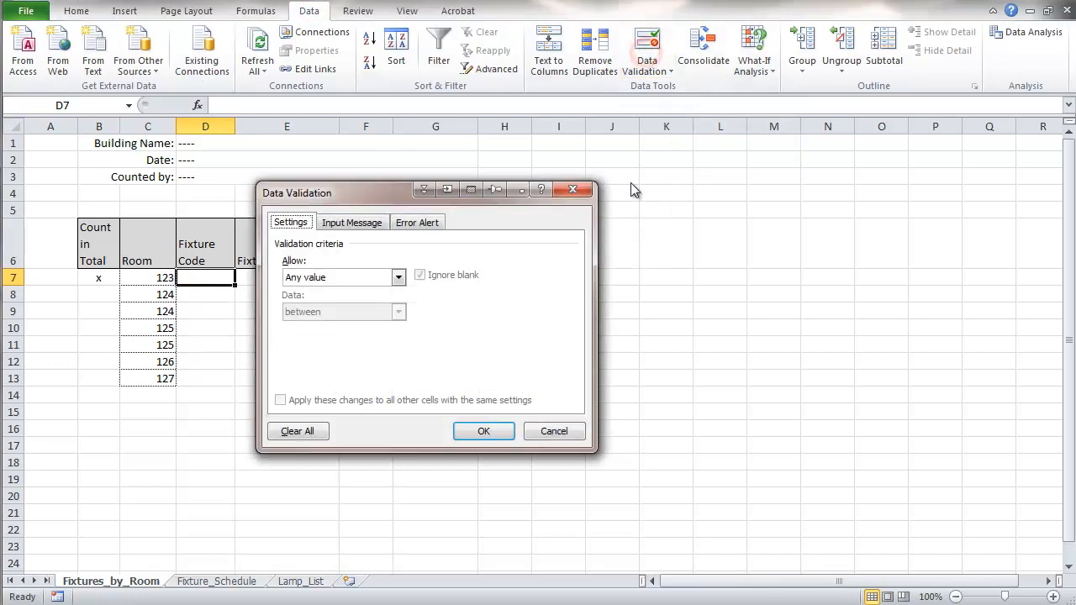
pyautogui.click(400, 278)
pyautogui.click(294, 325)
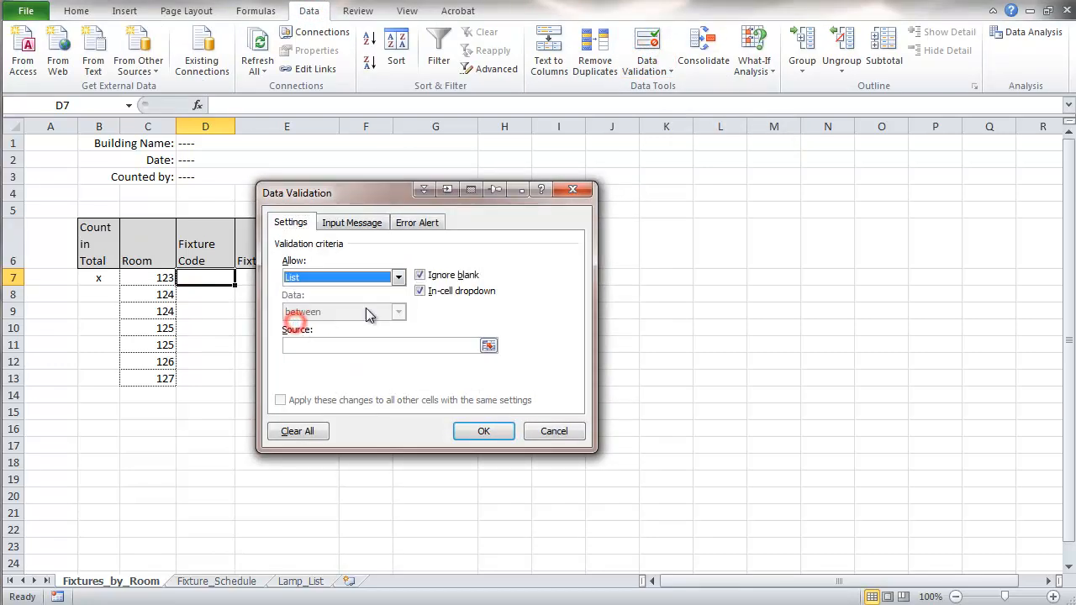
pyautogui.click(489, 345)
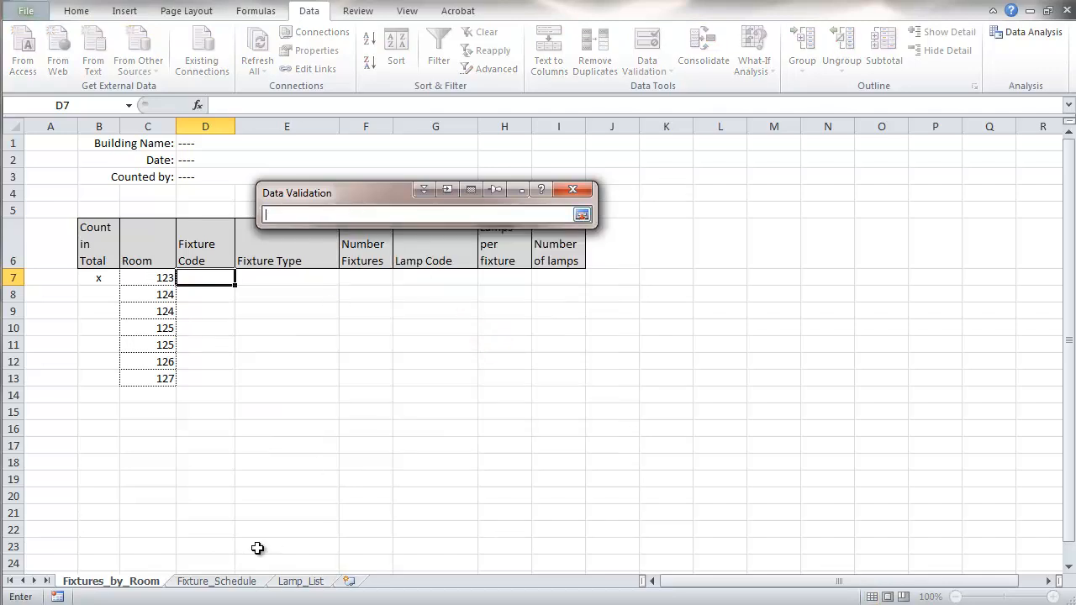
pyautogui.click(217, 581)
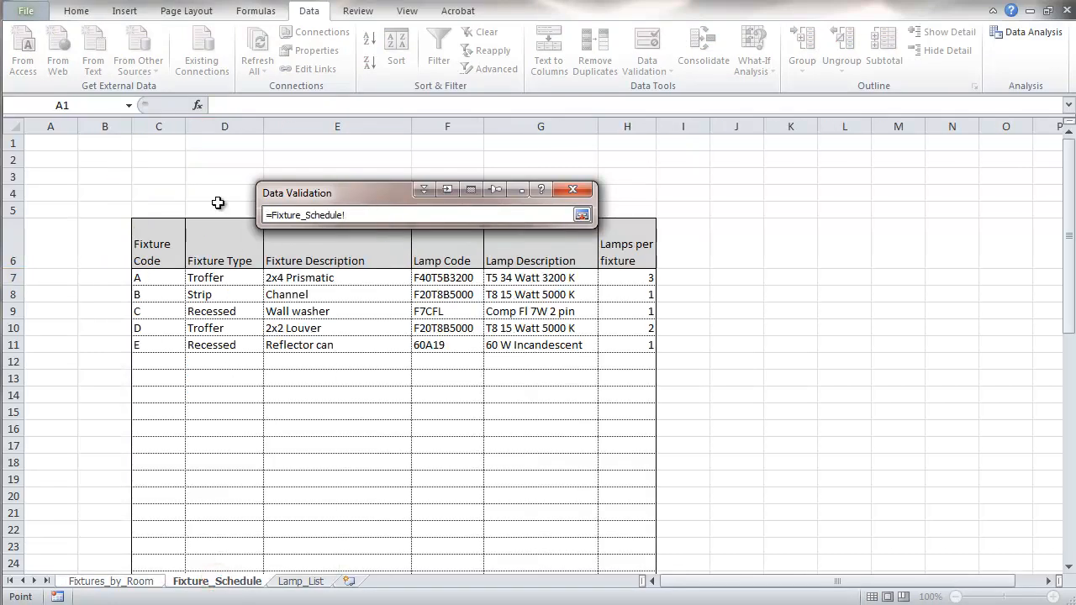
pyautogui.click(155, 125)
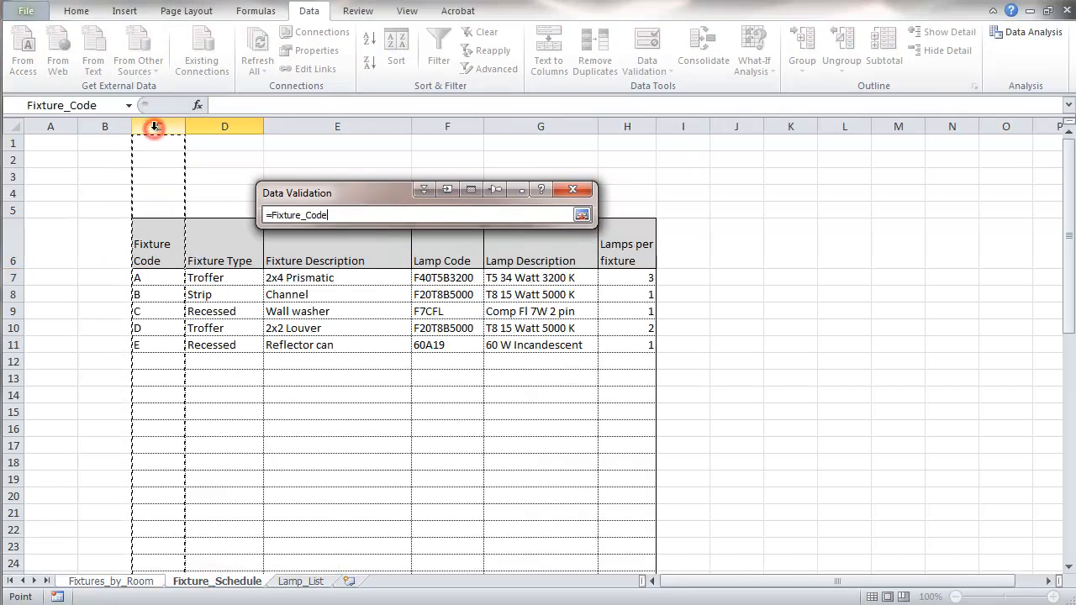
pyautogui.click(572, 189)
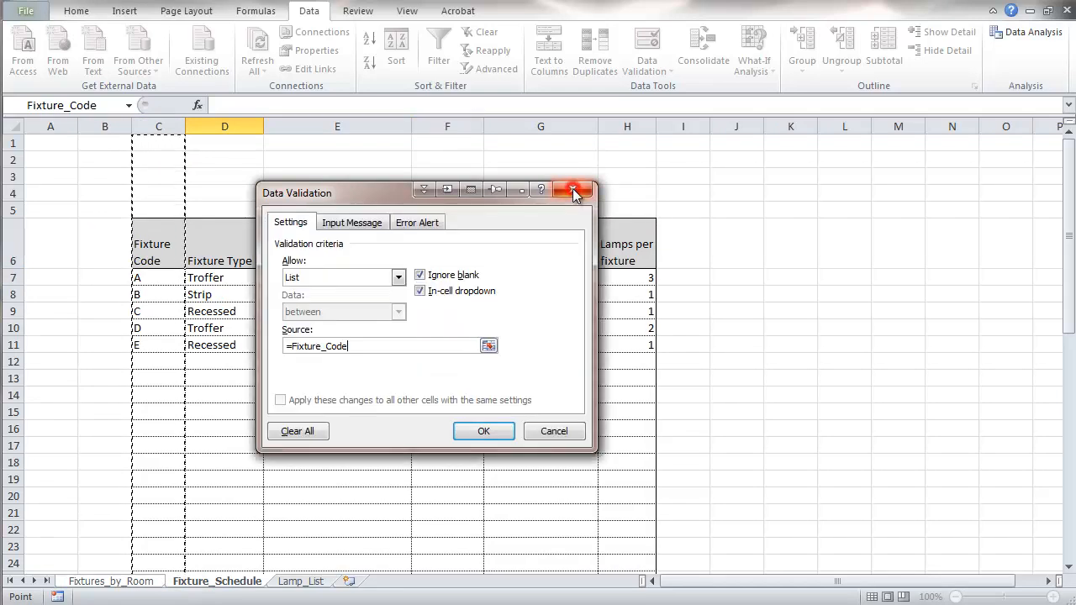
pyautogui.click(481, 430)
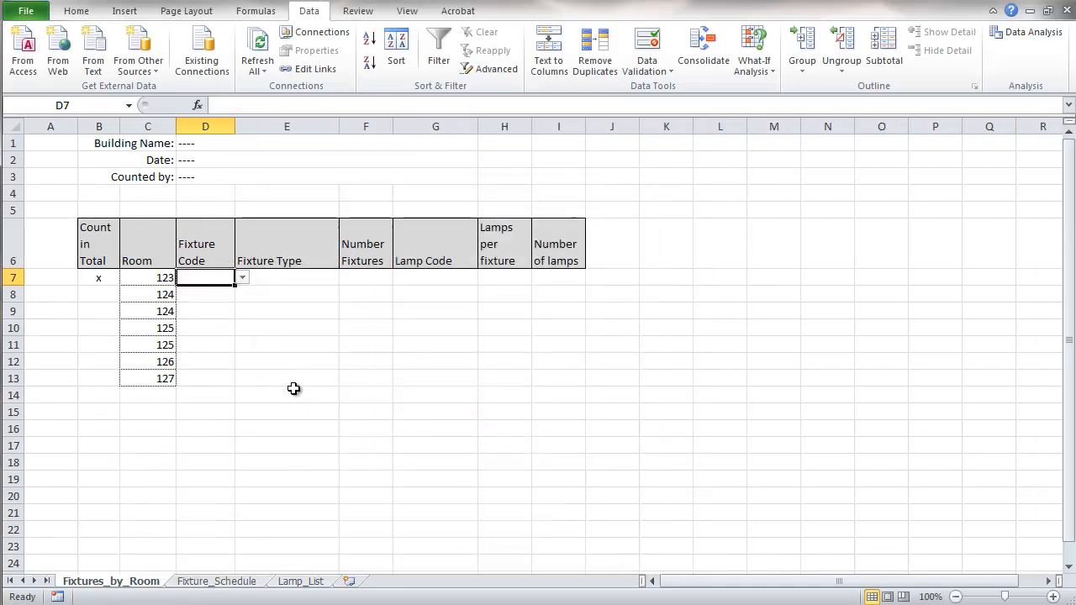
# Check the fixture codes offered by the dropdown list in D7 without choosing one
pyautogui.click(242, 278)
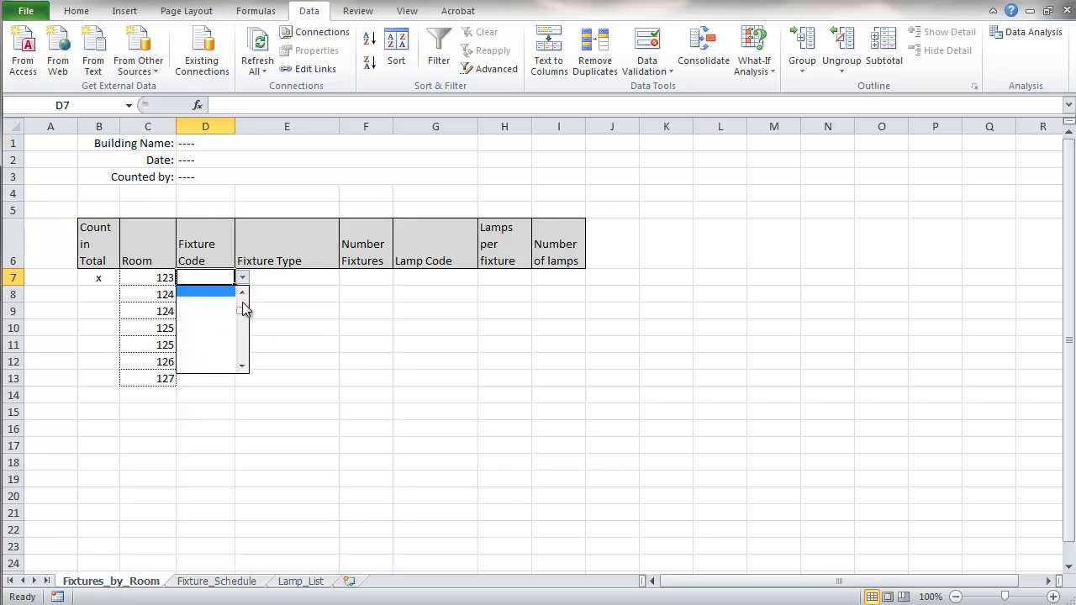
pyautogui.moveTo(242, 311); pyautogui.dragTo(240, 304)
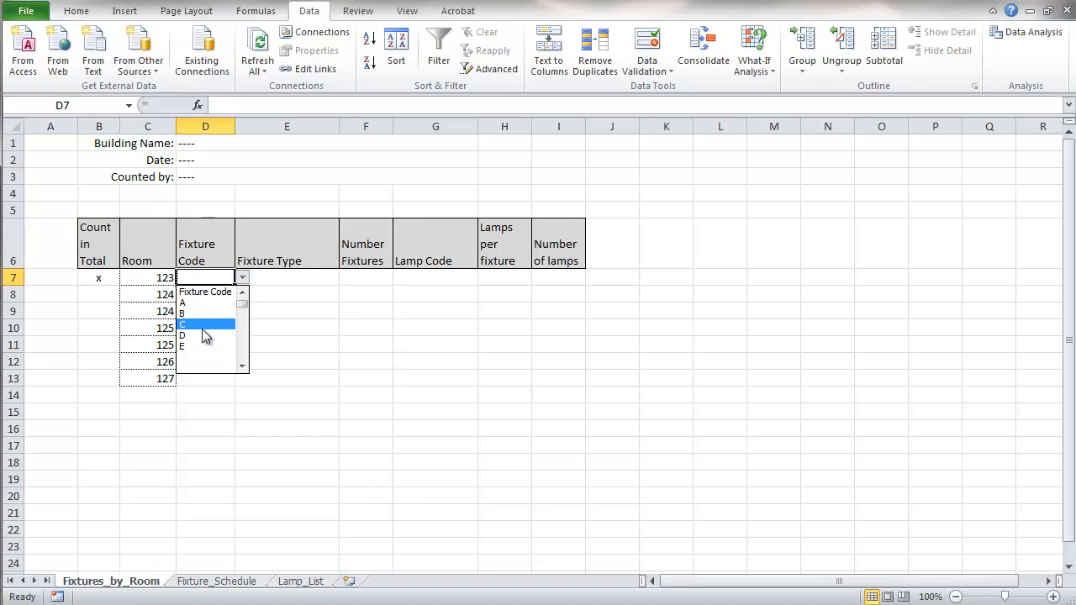
pyautogui.click(273, 319)
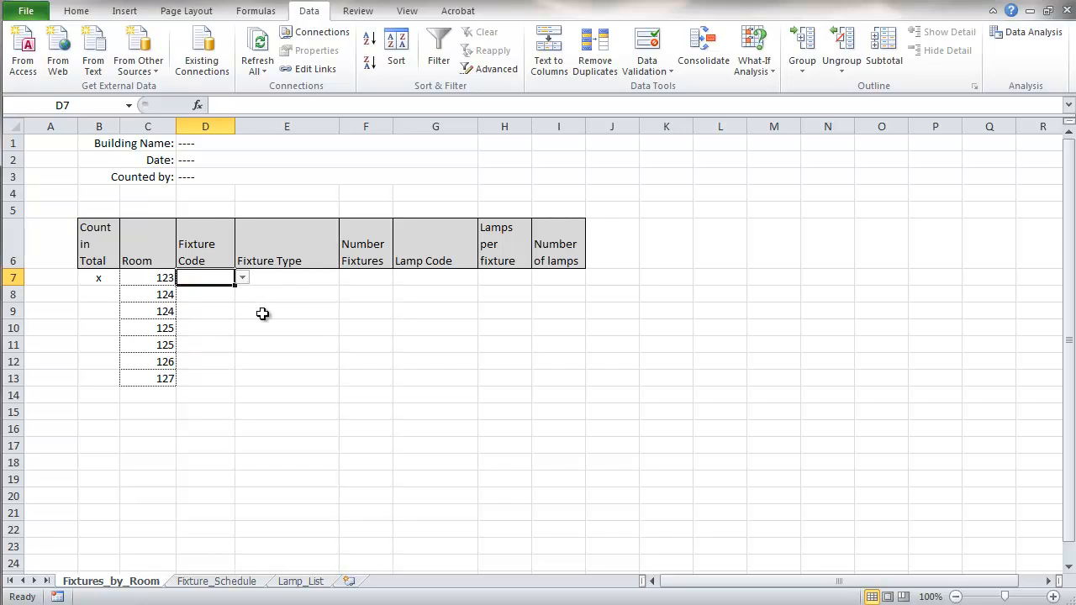
pyautogui.click(265, 301)
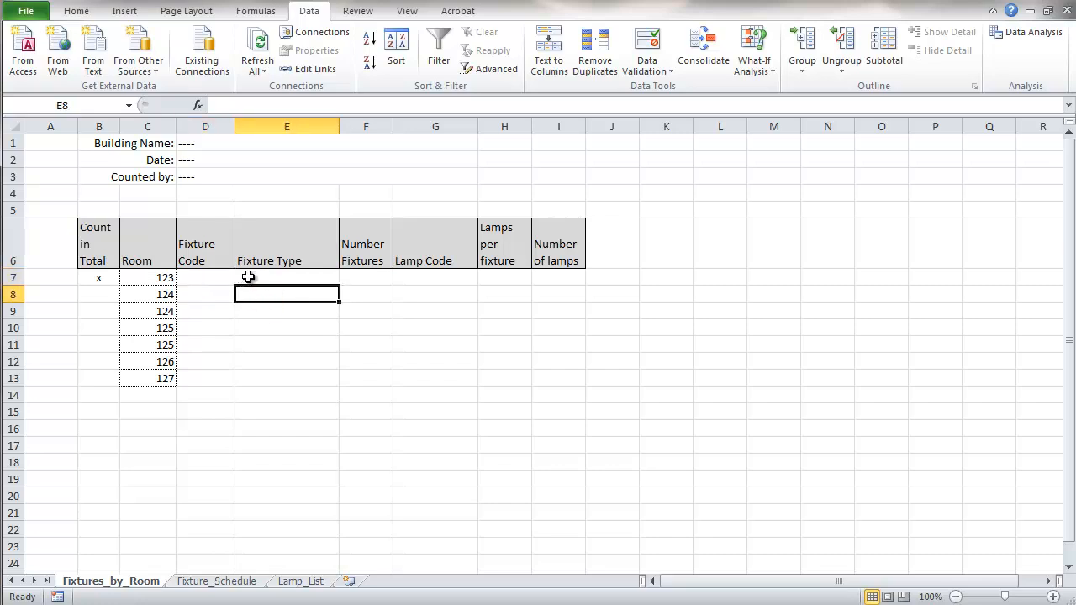
# Start an IF formula in the first Fixture Type cell, E7, with the logical test D7<>""
pyautogui.click(249, 277)
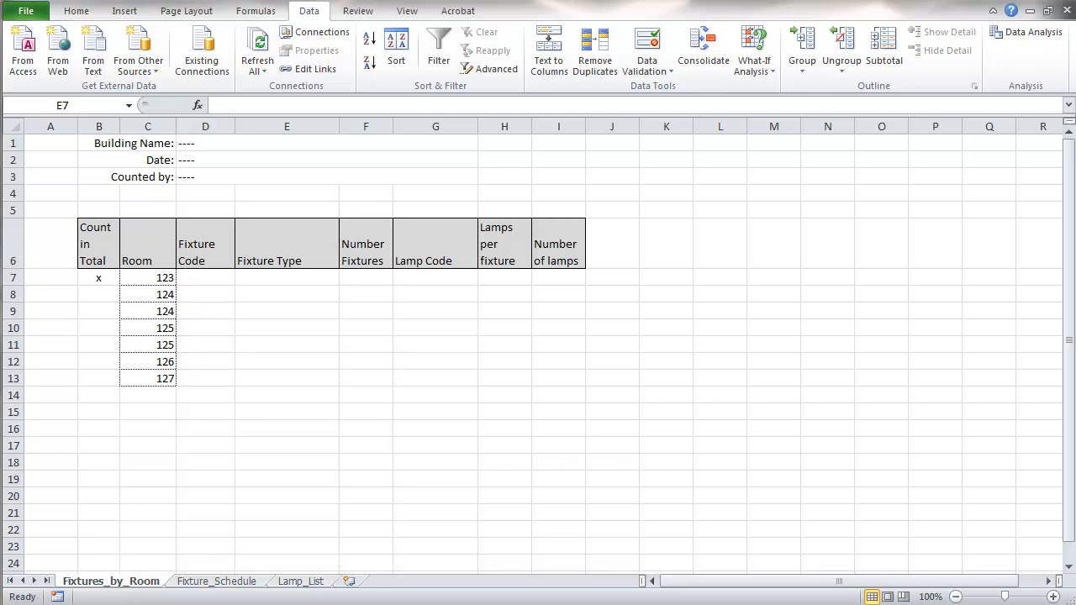
pyautogui.click(236, 106)
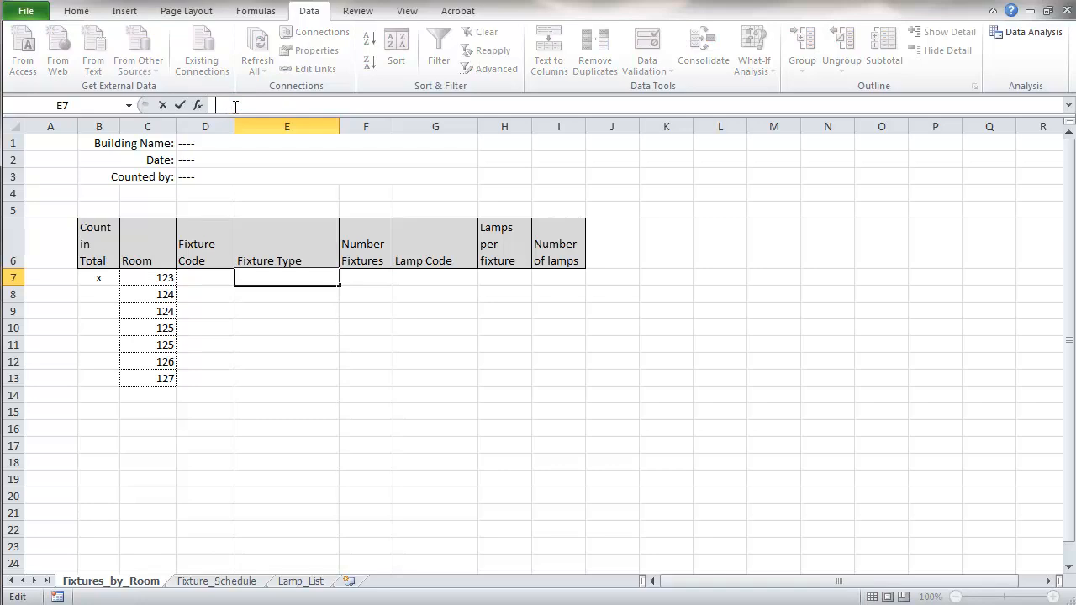
pyautogui.write('=')
pyautogui.write('IF')
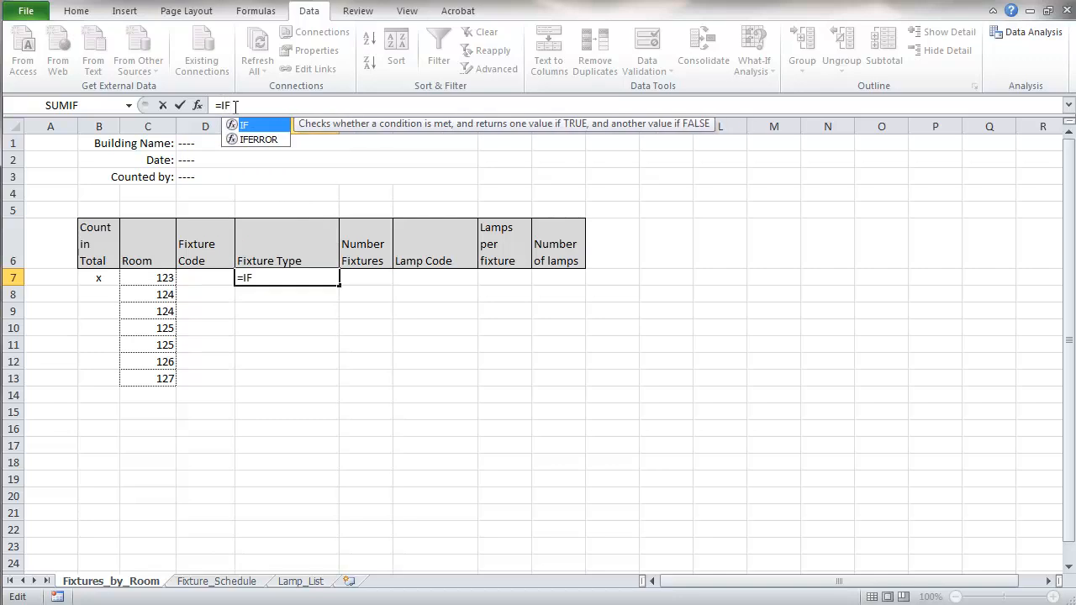
pyautogui.write('(')
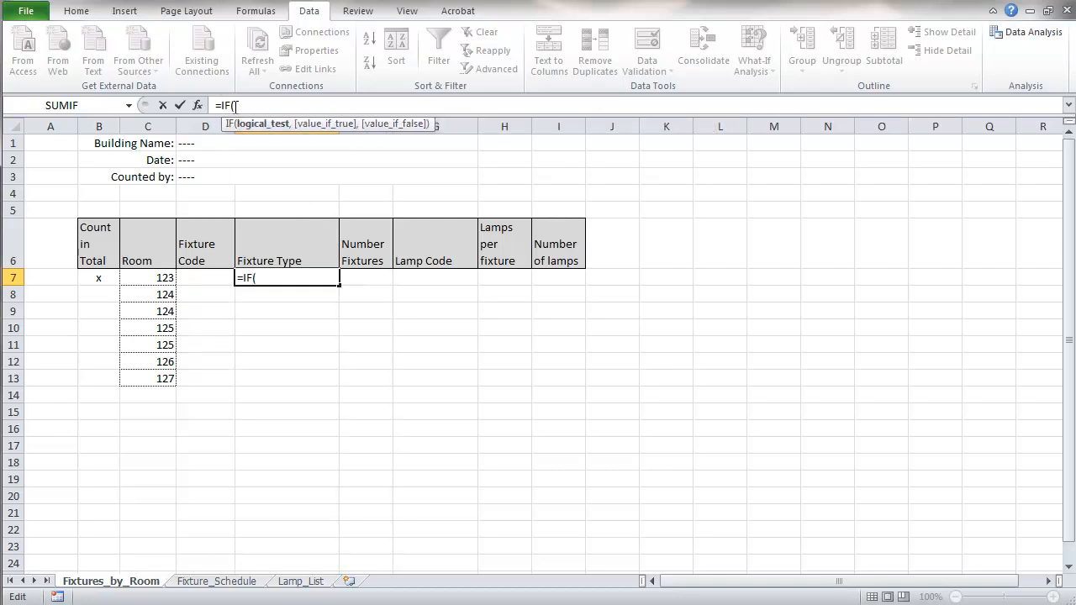
pyautogui.click(207, 280)
pyautogui.write('<>"",')
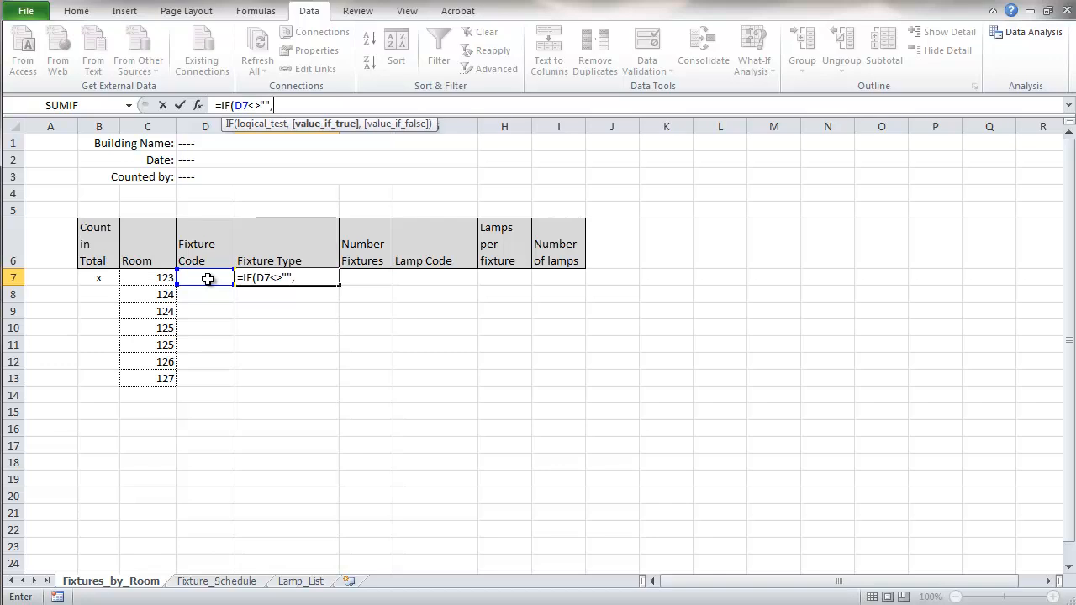
# Complete the Fixture Type formula in E7 as =IF(D7<>"",VLOOKUP(D7,Fixtures,2,FALSE),"") and enter it
pyautogui.write('VLOOKUP')
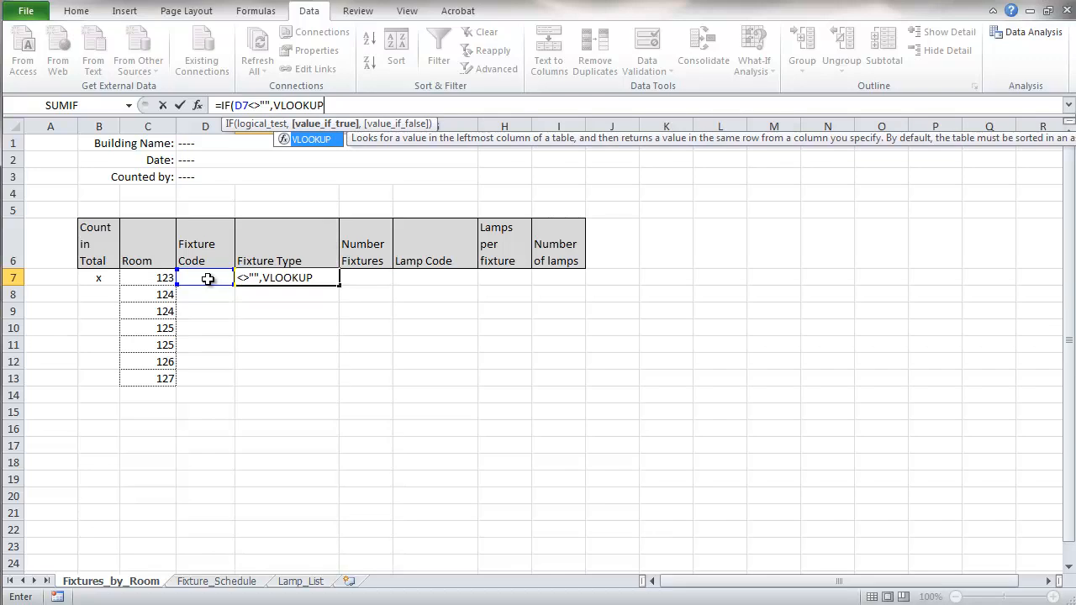
pyautogui.write('(')
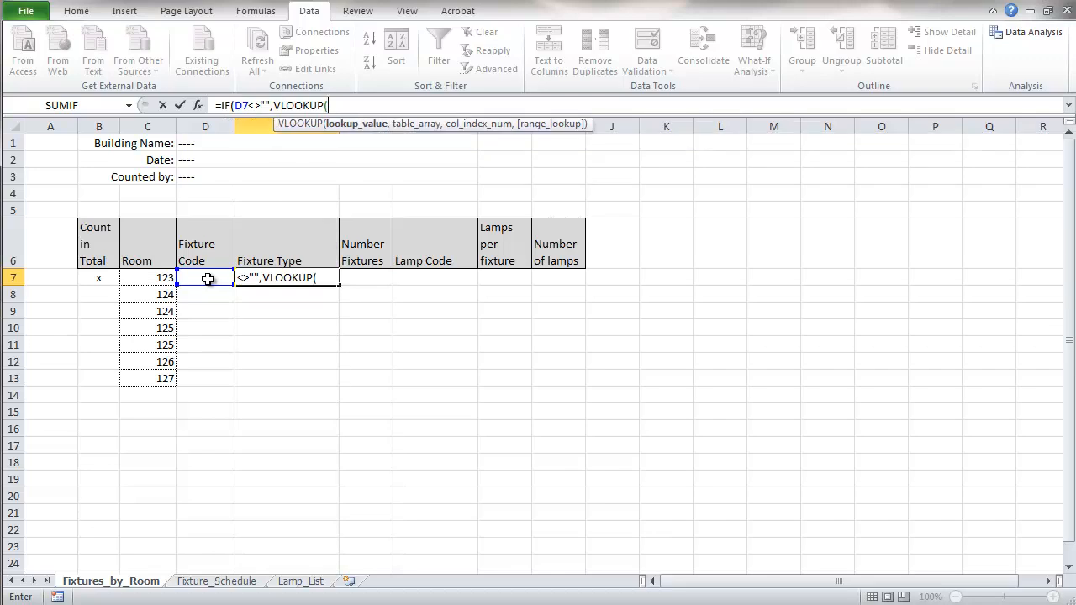
pyautogui.click(207, 279)
pyautogui.write(',')
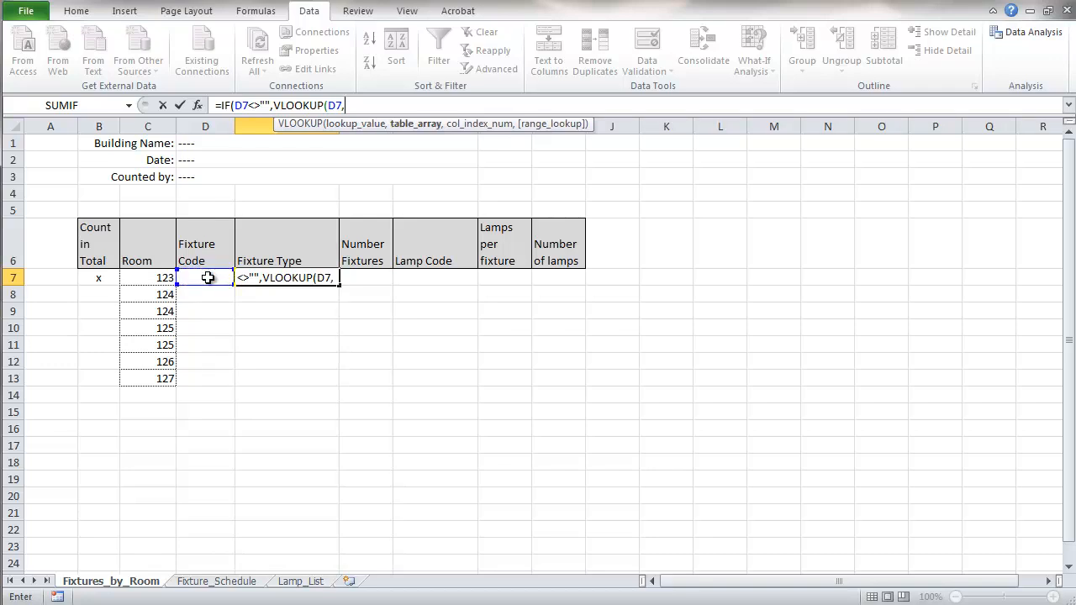
pyautogui.write('Fix')
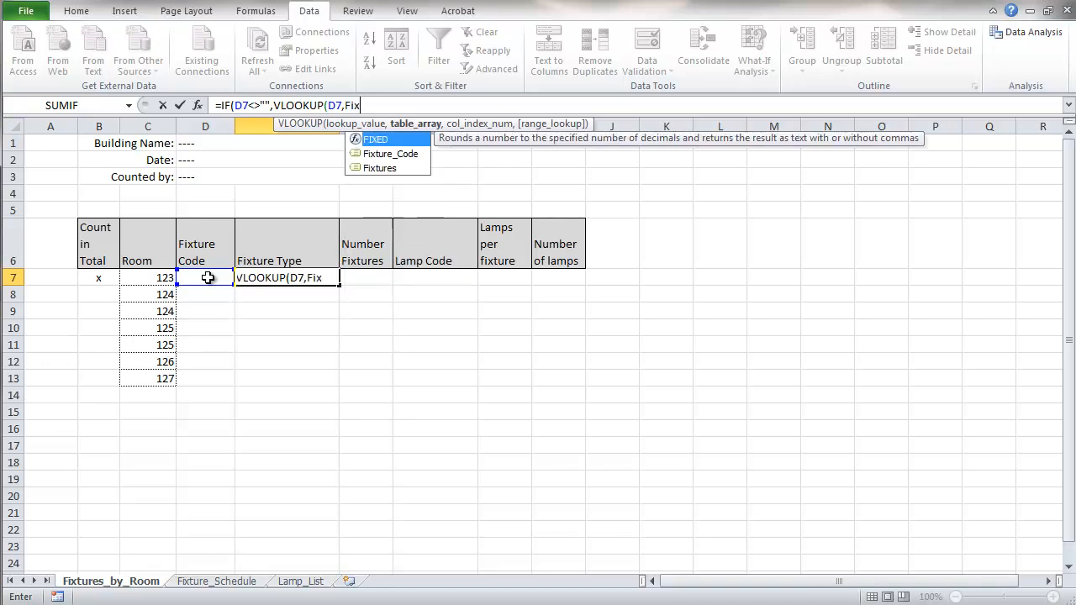
pyautogui.write('tures')
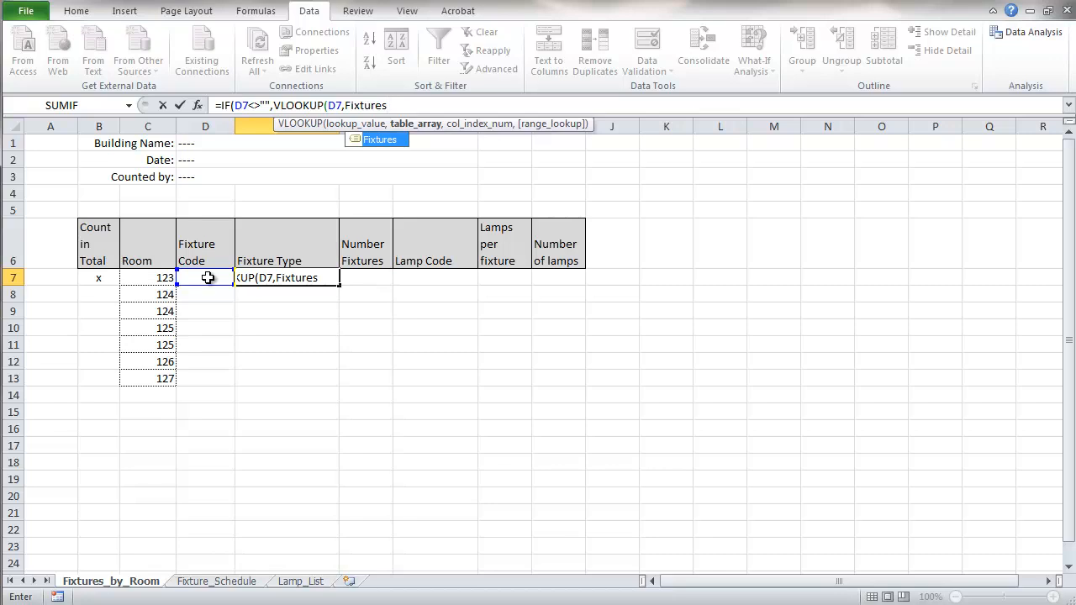
pyautogui.write(',2')
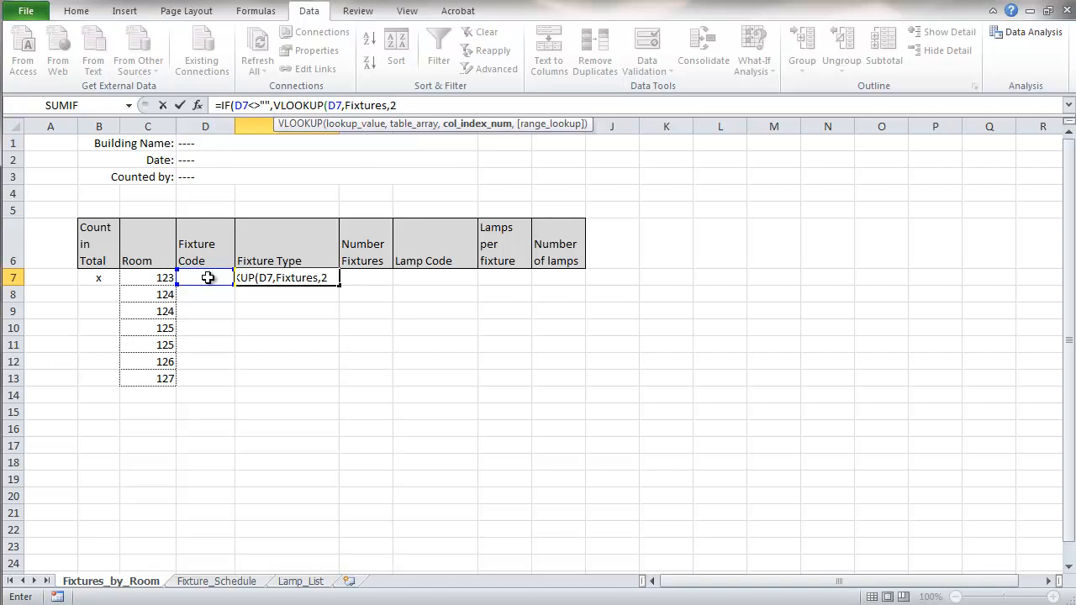
pyautogui.write('FALSE')
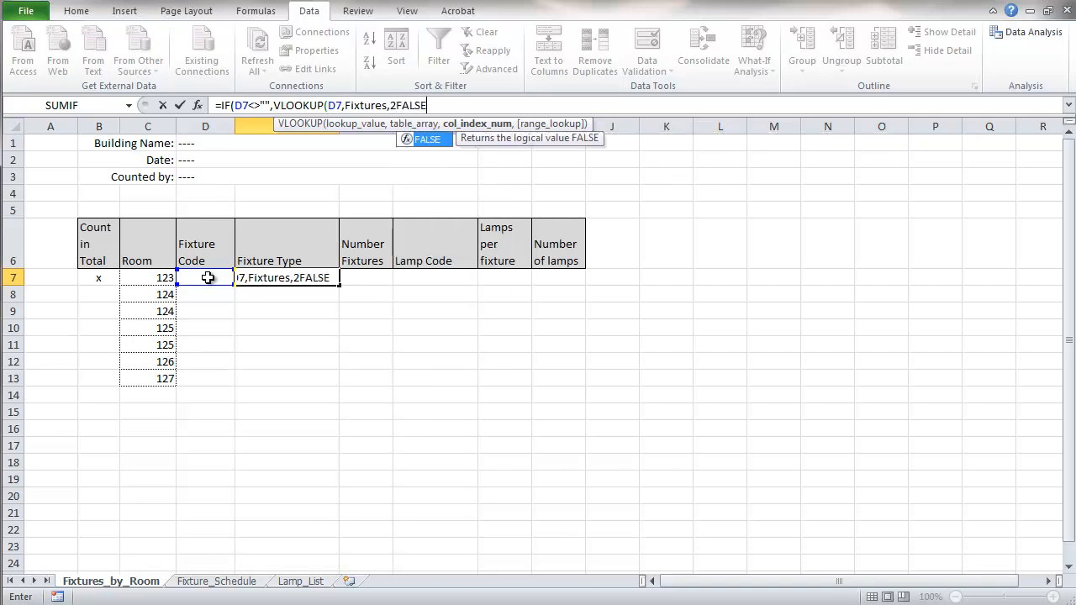
pyautogui.write(')')
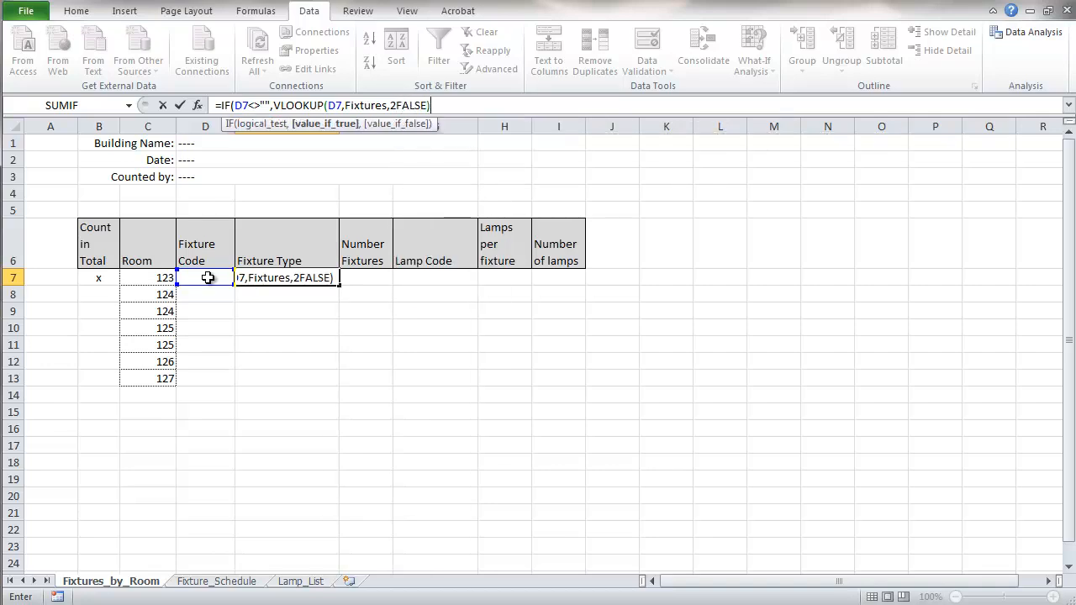
pyautogui.write(',')
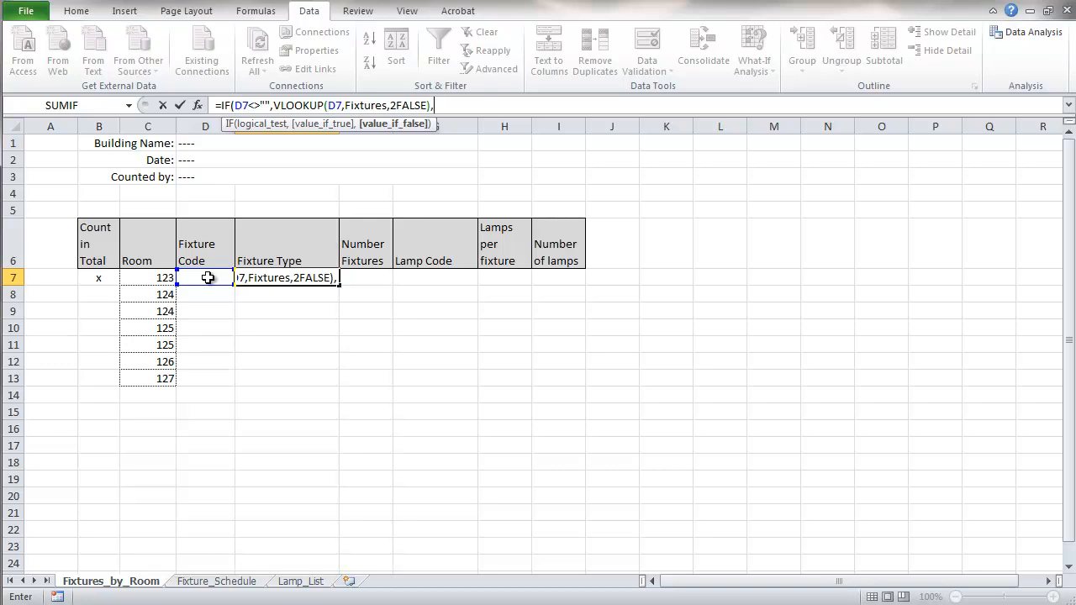
pyautogui.write('""')
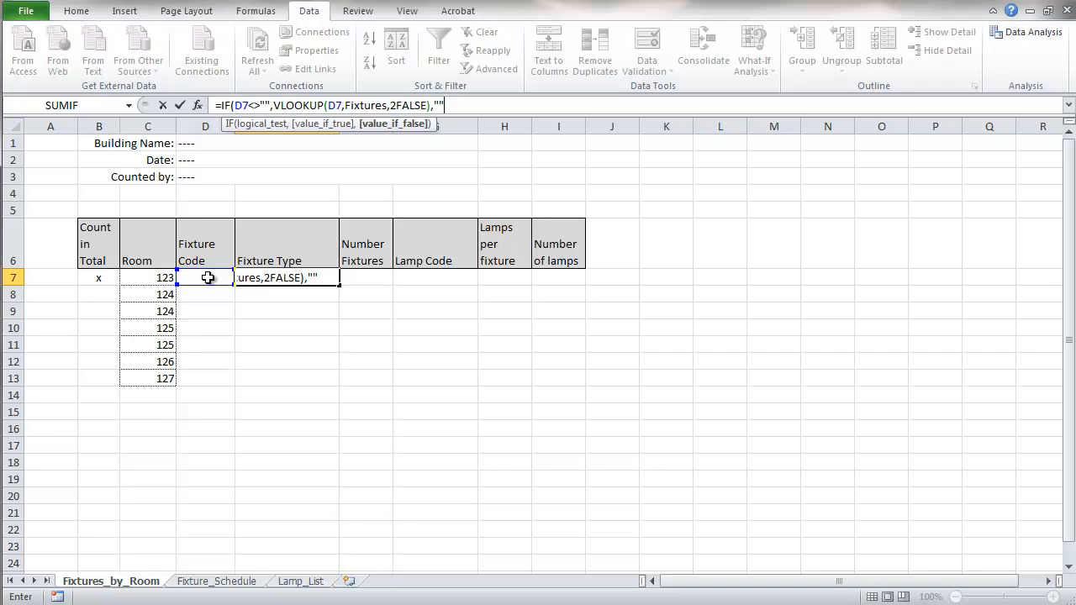
pyautogui.write(')')
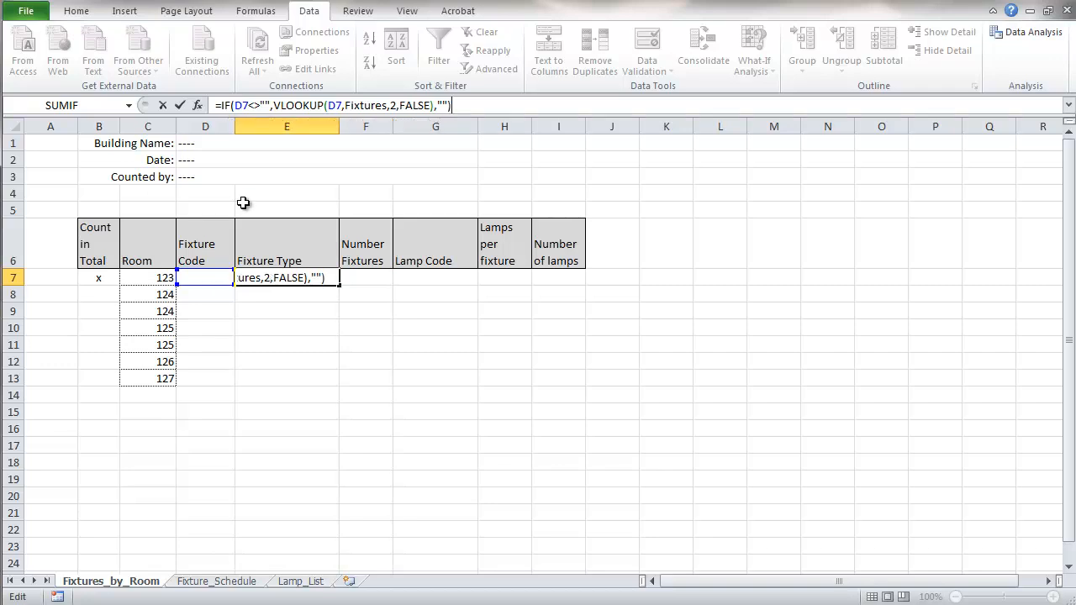
pyautogui.click(180, 106)
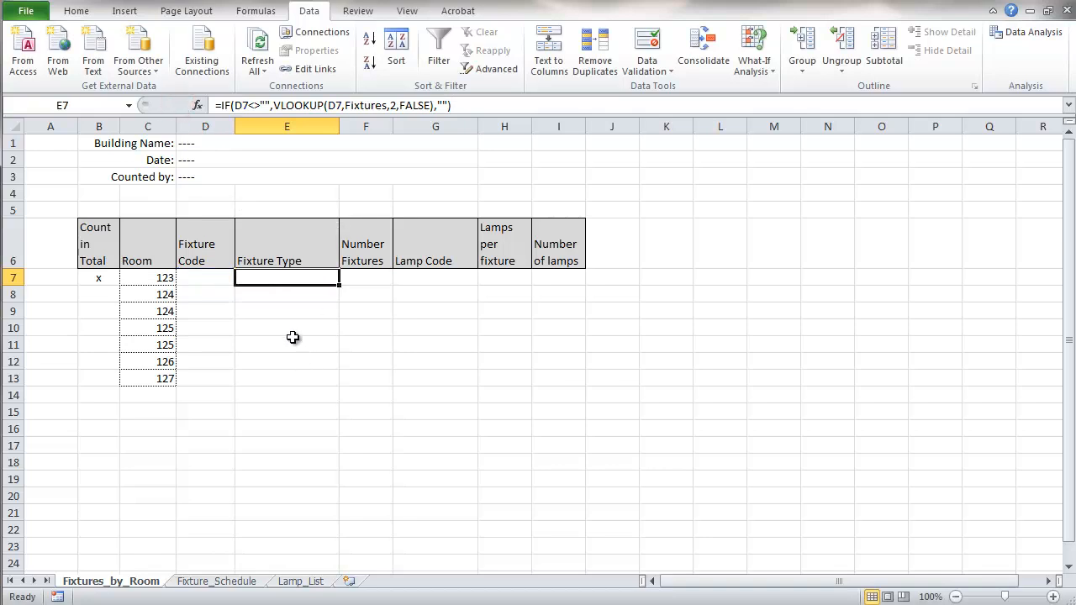
# Choose fixture code A for room 123 from the dropdown list in cell D7
pyautogui.click(203, 276)
pyautogui.click(241, 278)
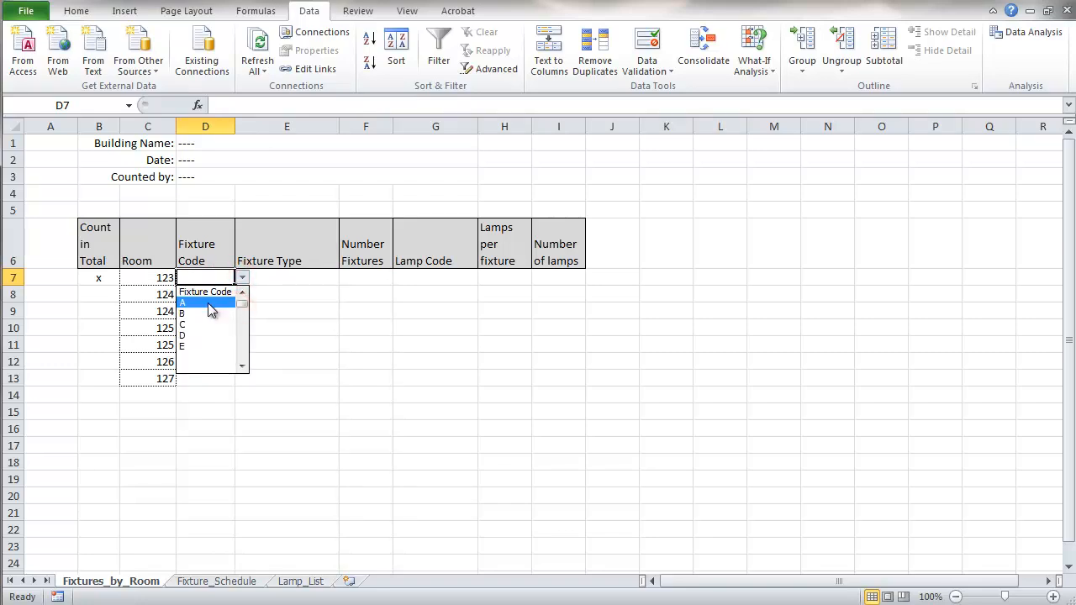
pyautogui.click(201, 306)
pyautogui.click(319, 343)
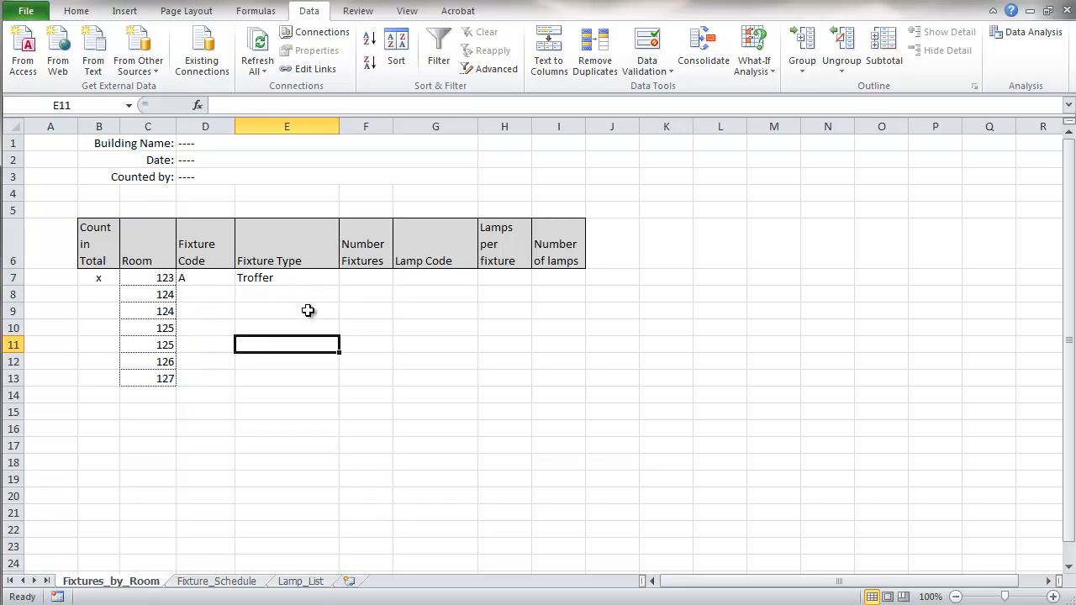
# Copy the complete formula text of the Fixture Type cell E7, leaving that cell's formula as it is
pyautogui.click(360, 280)
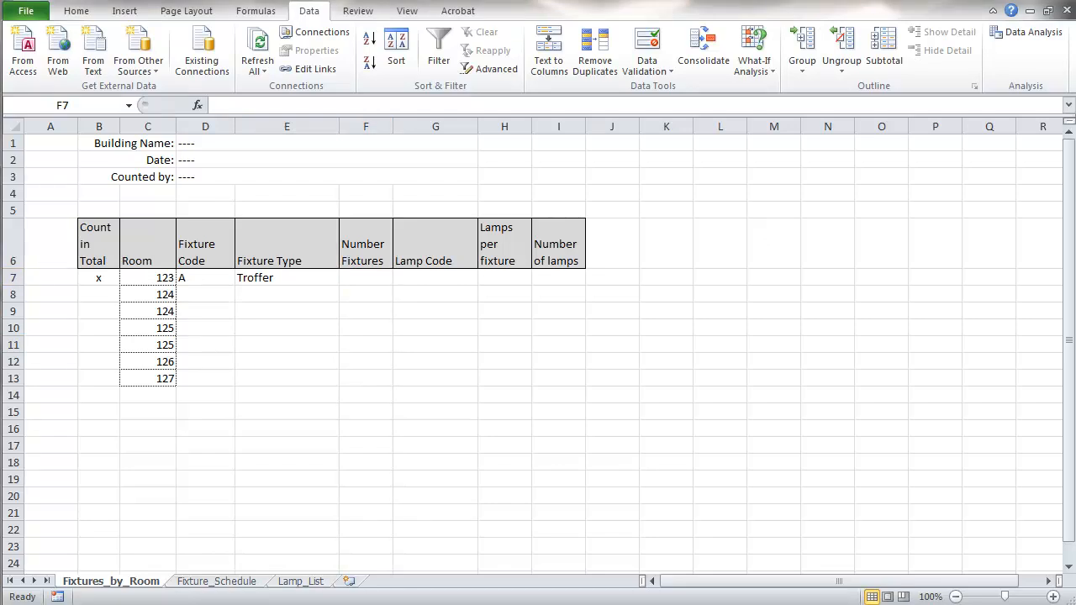
pyautogui.click(425, 282)
pyautogui.click(276, 277)
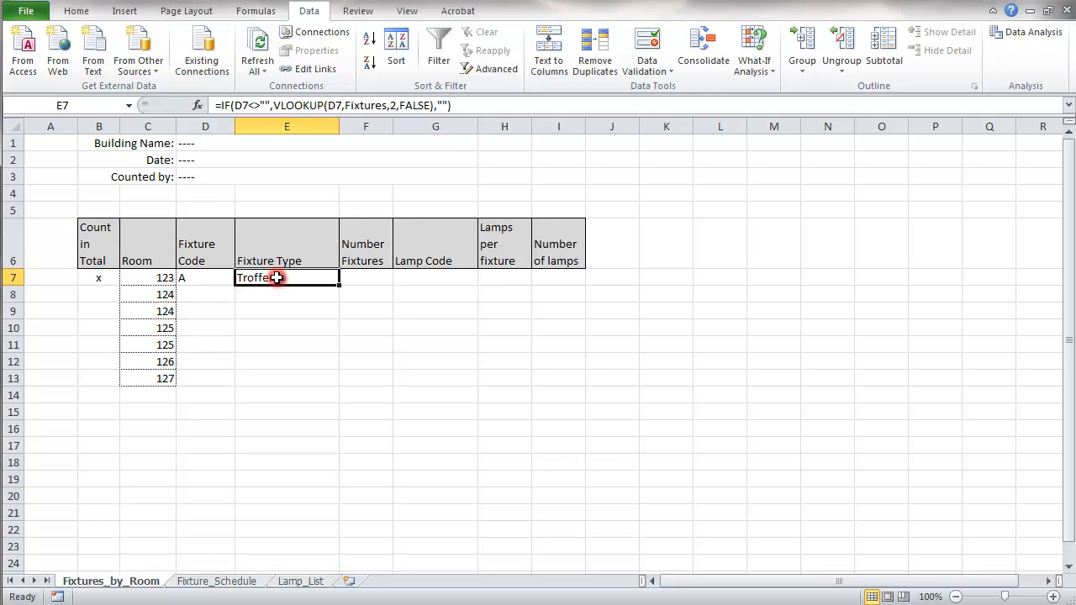
pyautogui.doubleClick(277, 277)
pyautogui.moveTo(215, 105); pyautogui.dragTo(458, 105)
pyautogui.hotkey('ctrl', 'c')
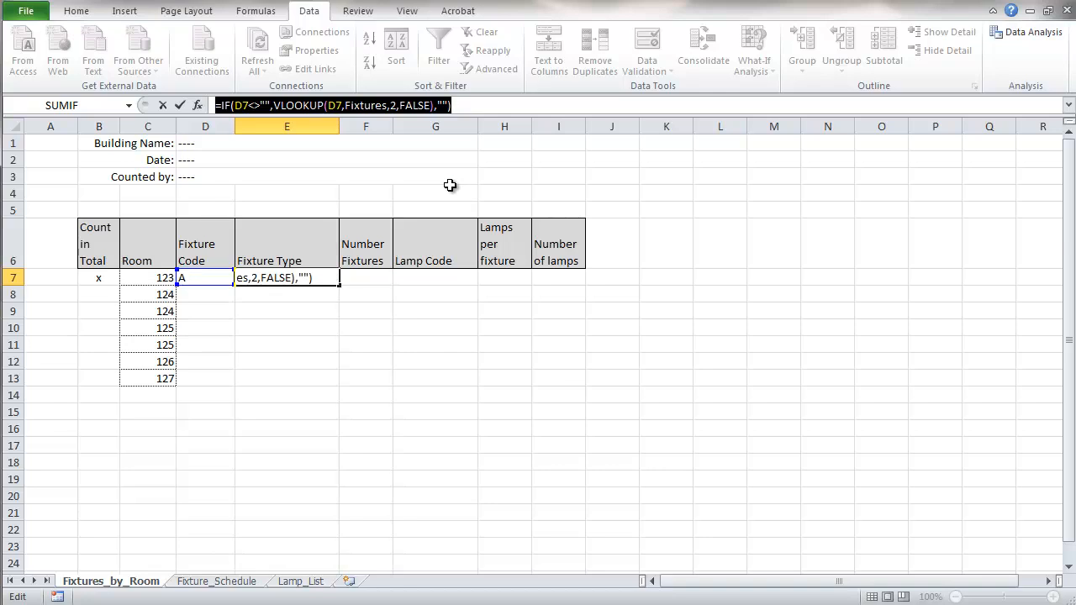
pyautogui.click(163, 105)
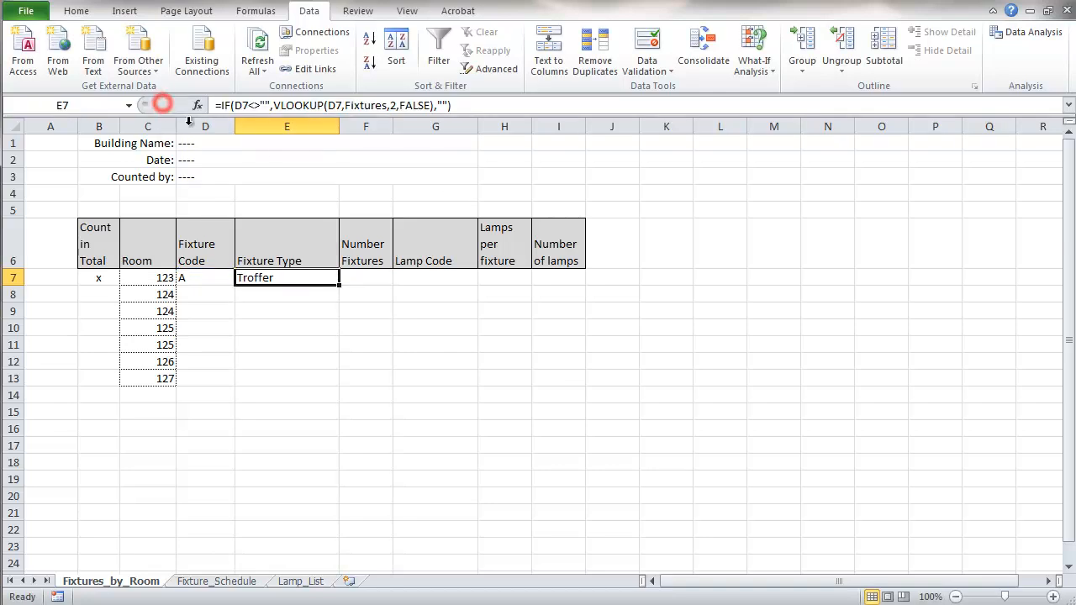
# Paste the copied formula text into the first Lamp Code cell, G7, and enter it
pyautogui.click(423, 279)
pyautogui.click(220, 104)
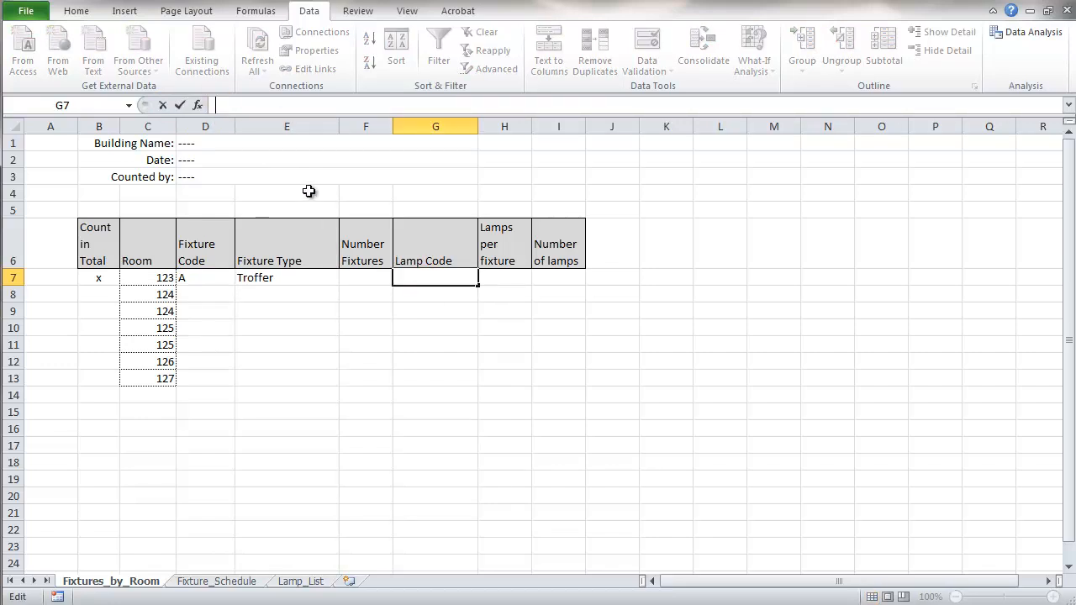
pyautogui.hotkey('ctrl', 'v')
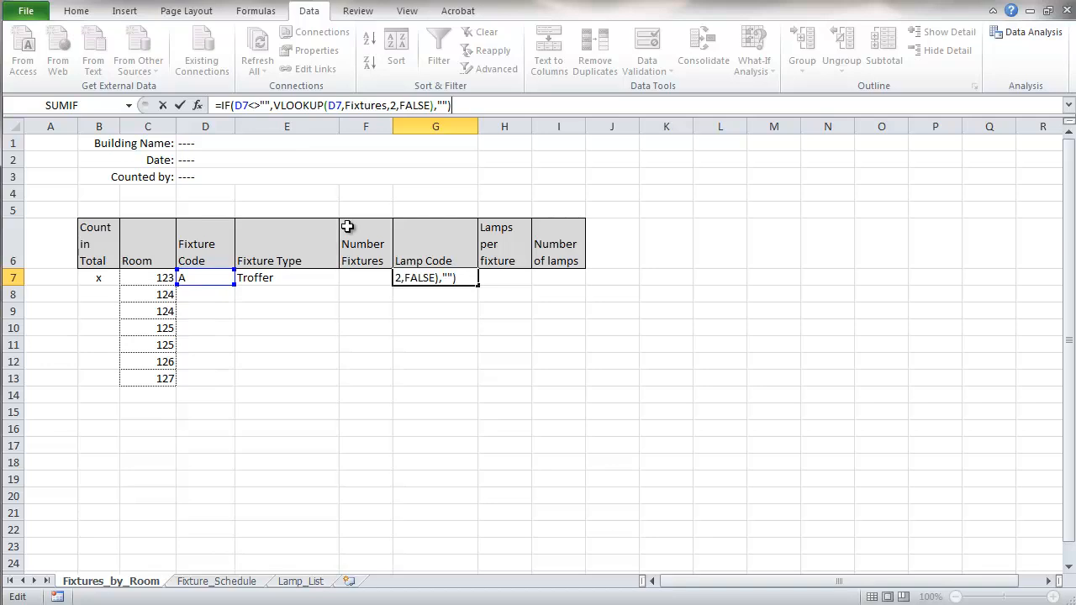
pyautogui.click(179, 105)
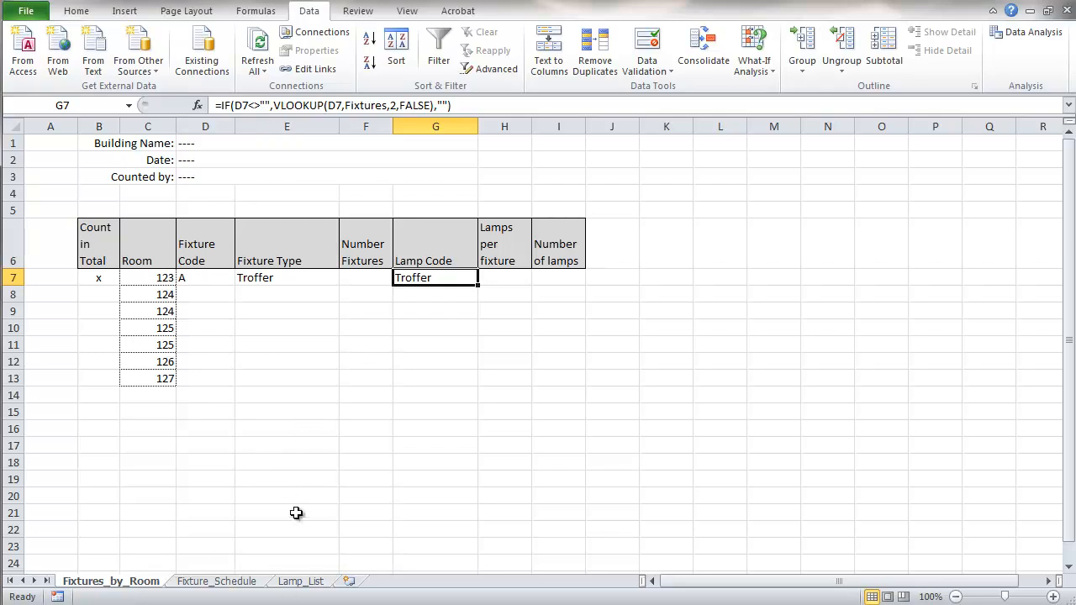
# Check the Lamp Code column's position on Fixture_Schedule and set the VLOOKUP column index in G7 of Fixtures_by_Room to 4
pyautogui.click(219, 583)
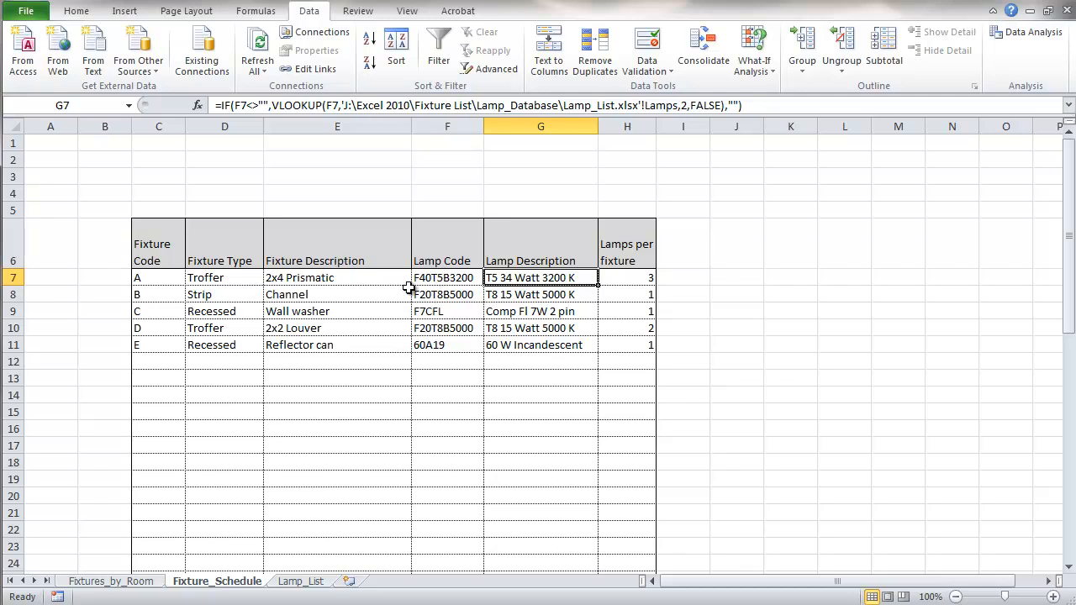
pyautogui.click(118, 581)
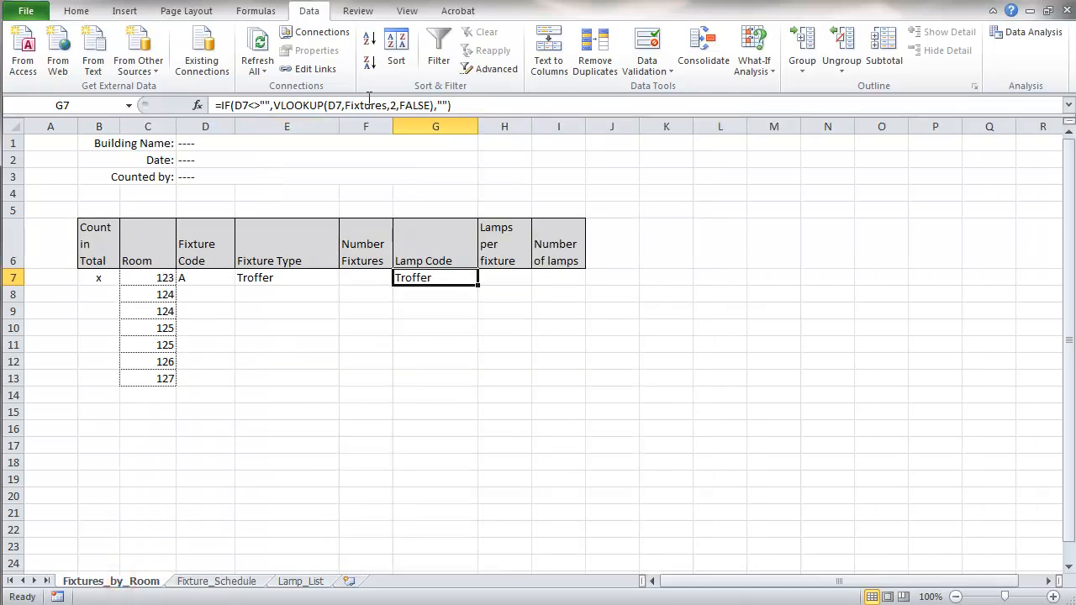
pyautogui.click(393, 106)
pyautogui.doubleClick(392, 106)
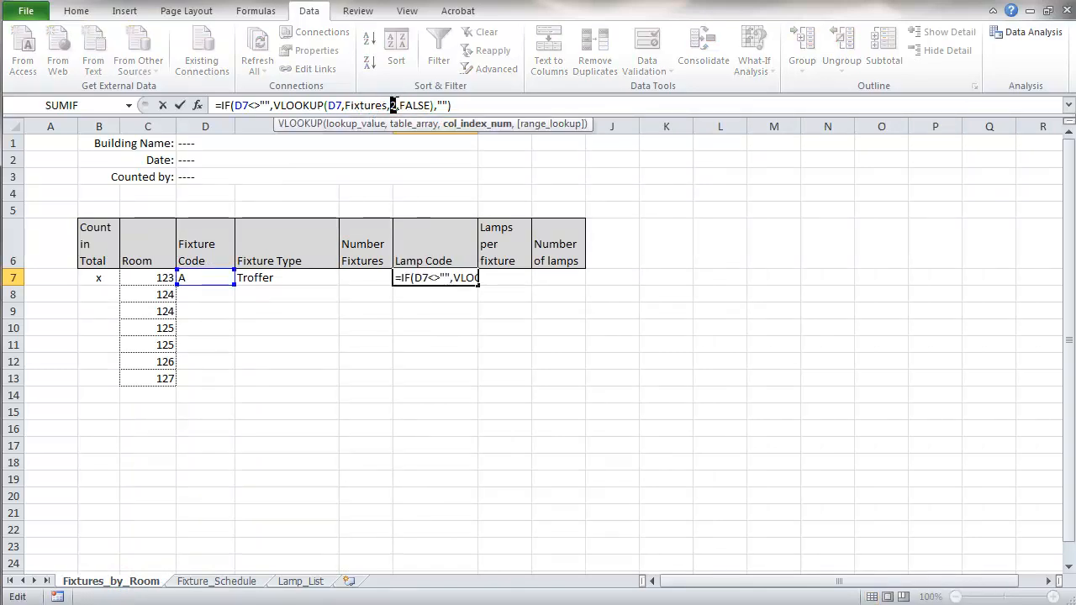
pyautogui.write('4')
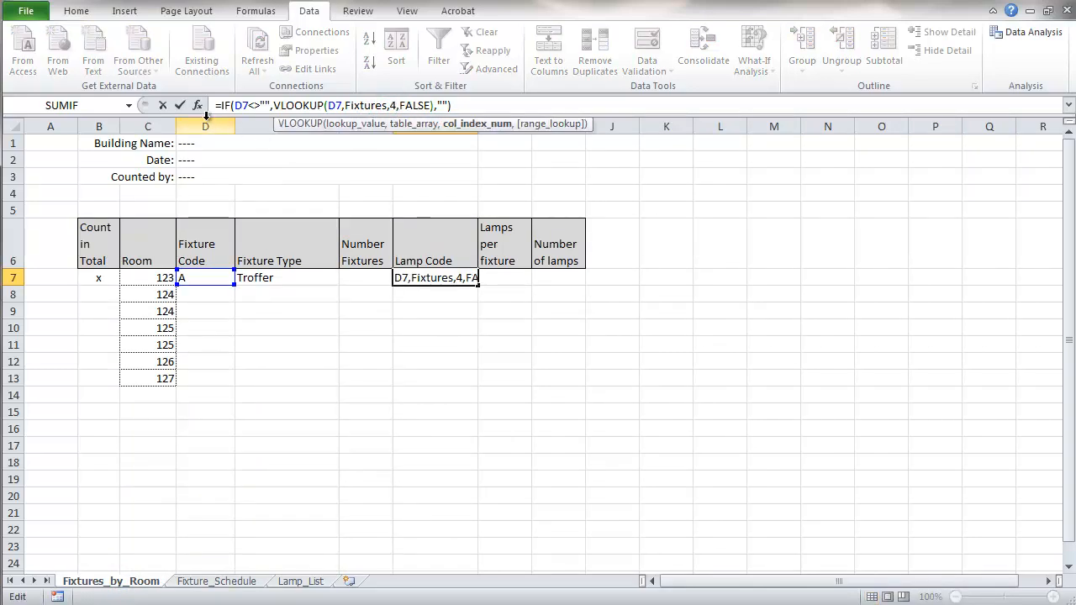
pyautogui.click(180, 106)
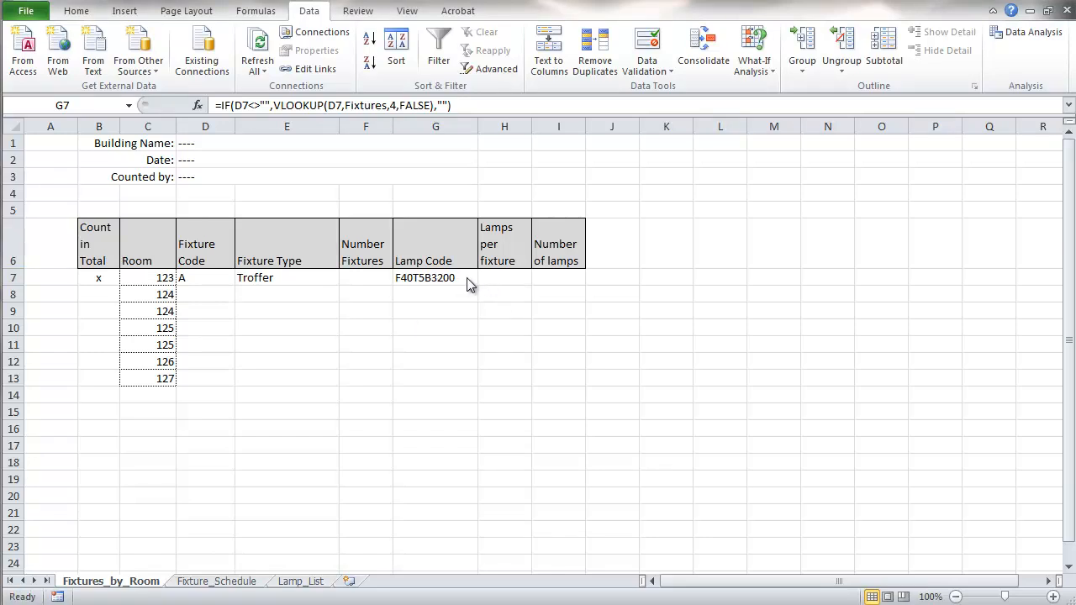
# Paste the copied lookup formula into the Lamps per fixture cell H7 with its column index set to 6
pyautogui.click(500, 278)
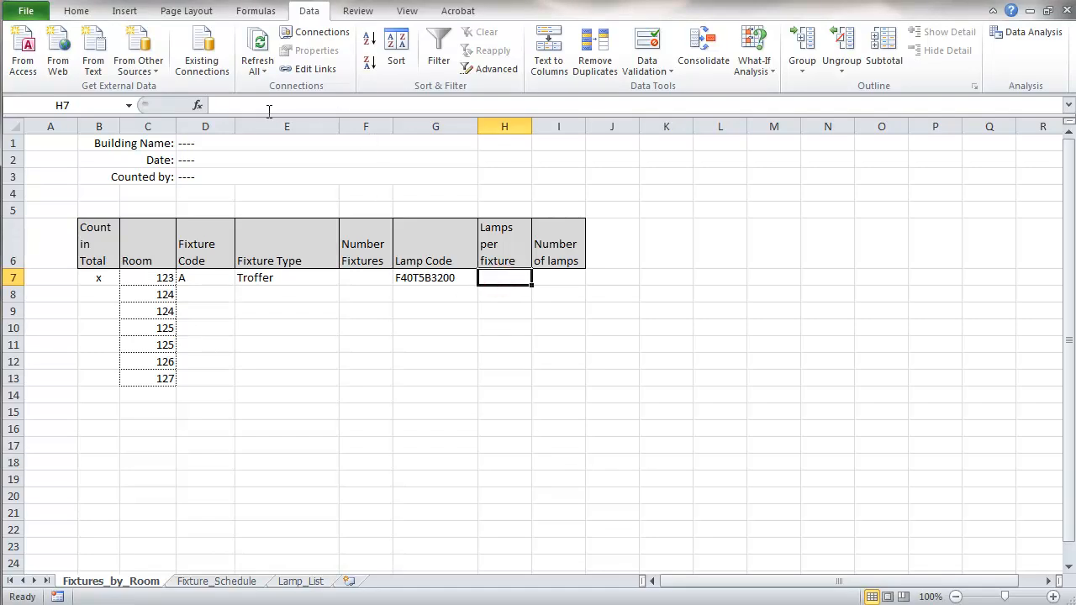
pyautogui.click(238, 105)
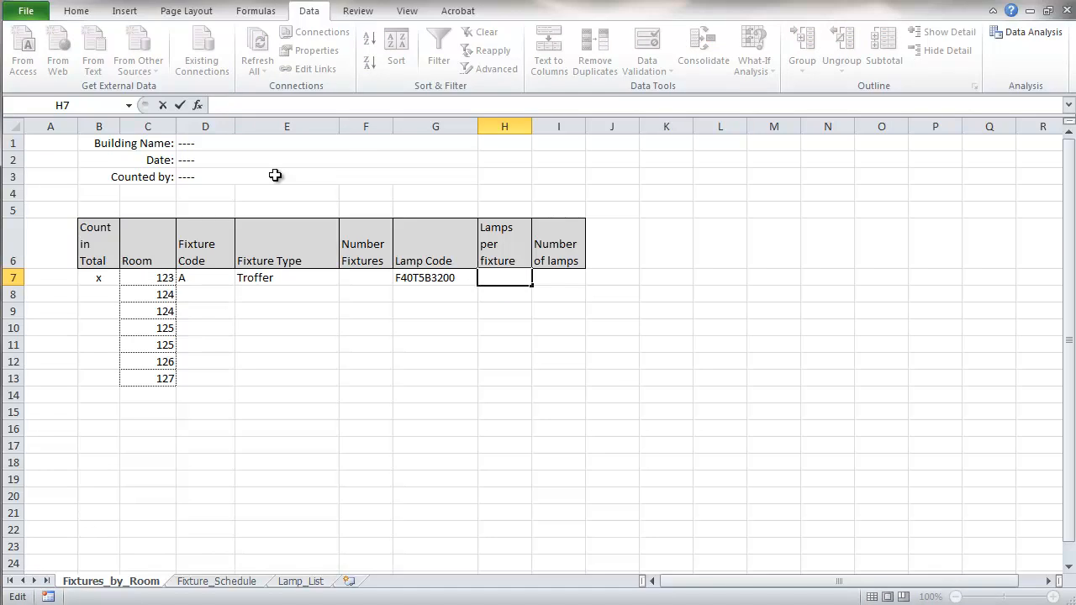
pyautogui.hotkey('ctrl', 'v')
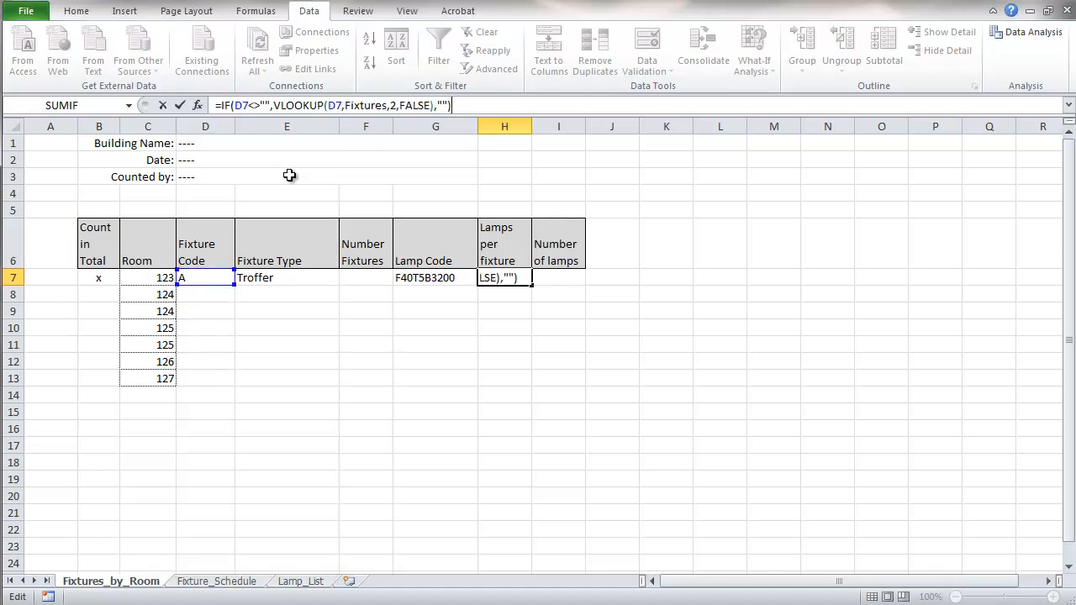
pyautogui.doubleClick(392, 105)
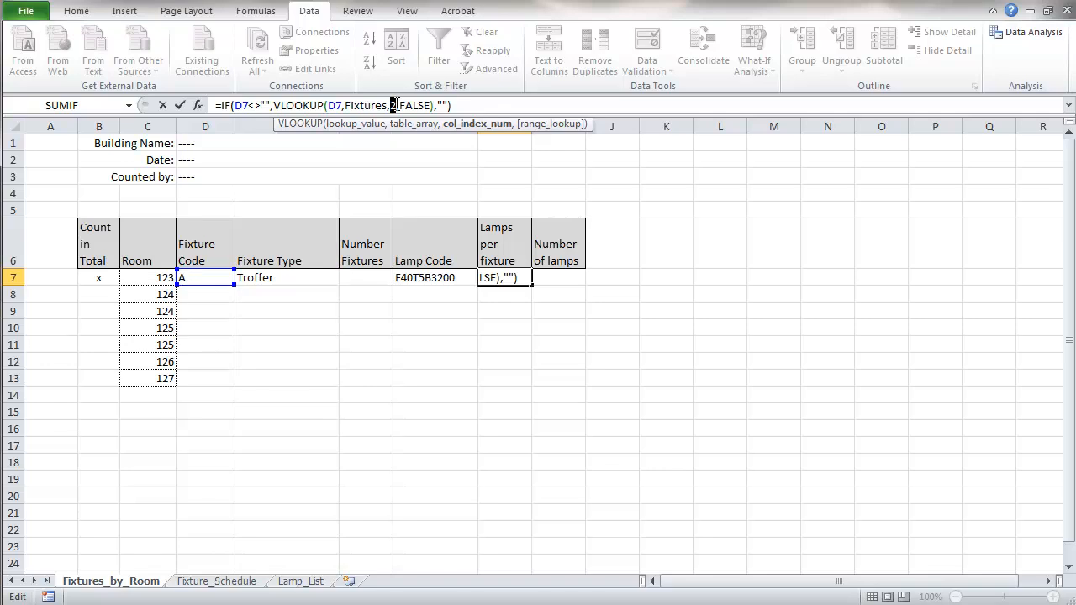
pyautogui.write('6')
pyautogui.click(179, 105)
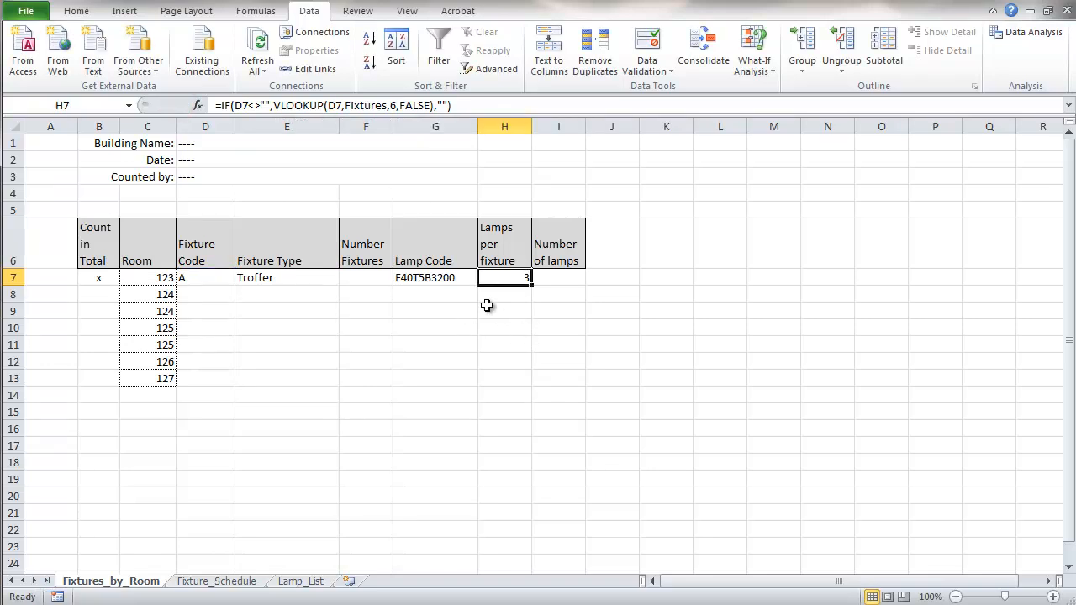
# Begin an IF formula in the first Number of lamps cell, I7, with the condition AND(B7<>"",D7<>"")
pyautogui.press('Right')
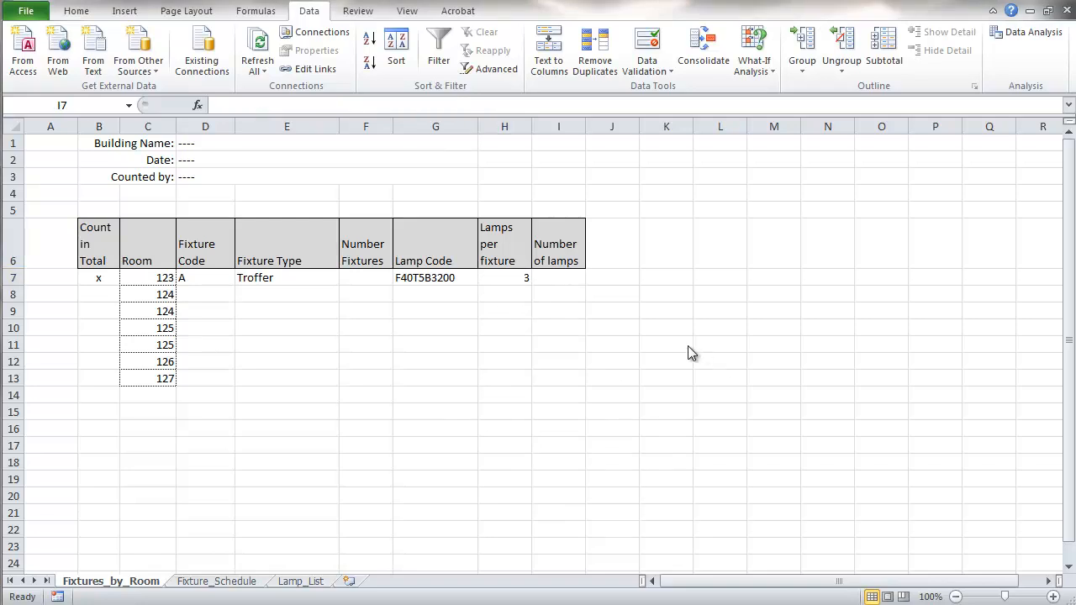
pyautogui.click(564, 283)
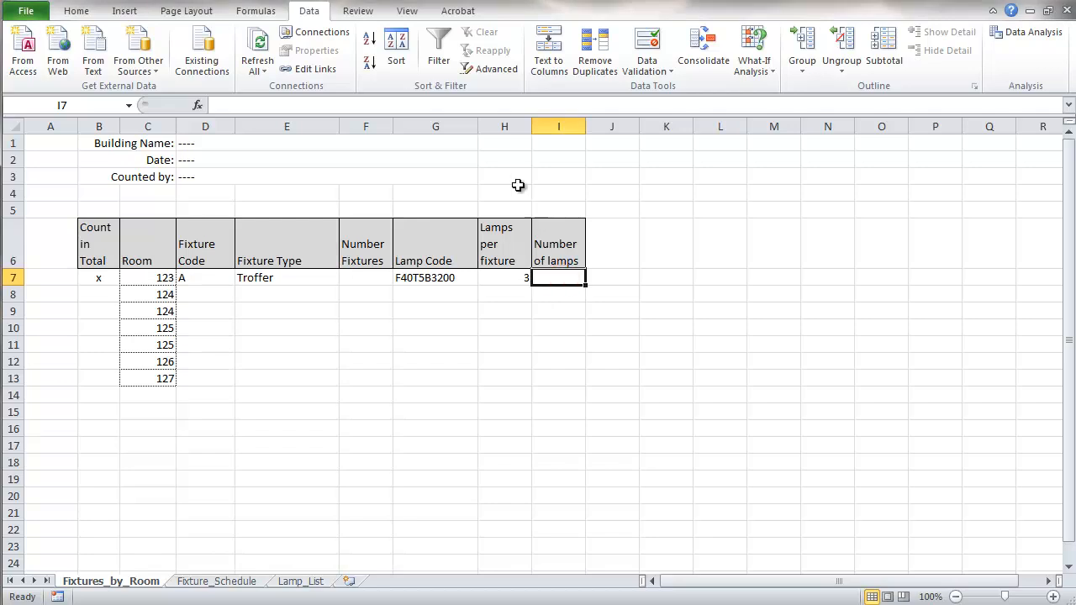
pyautogui.click(238, 104)
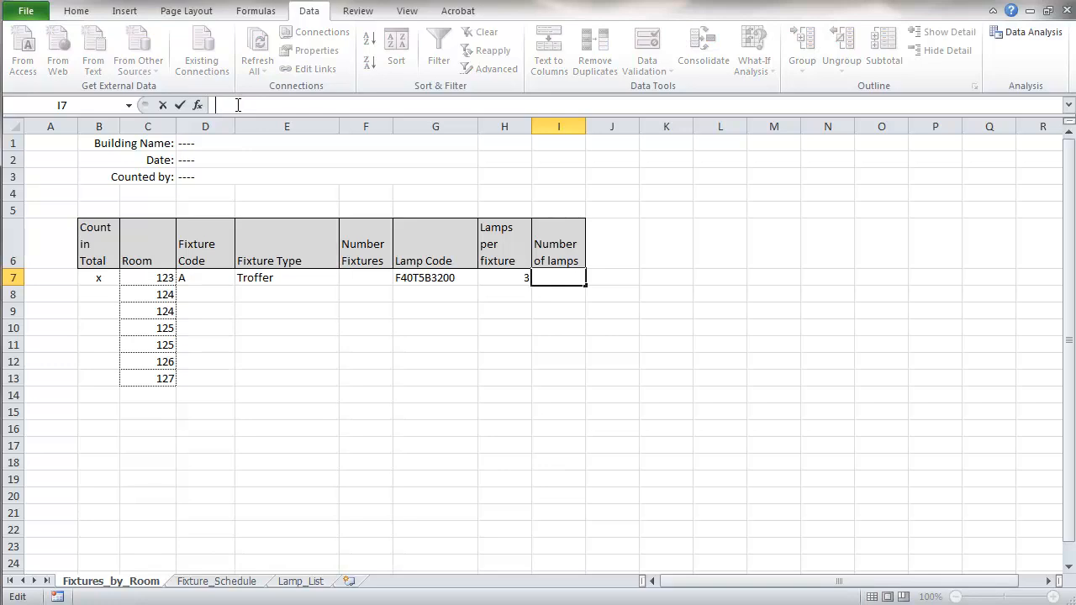
pyautogui.write('=IF')
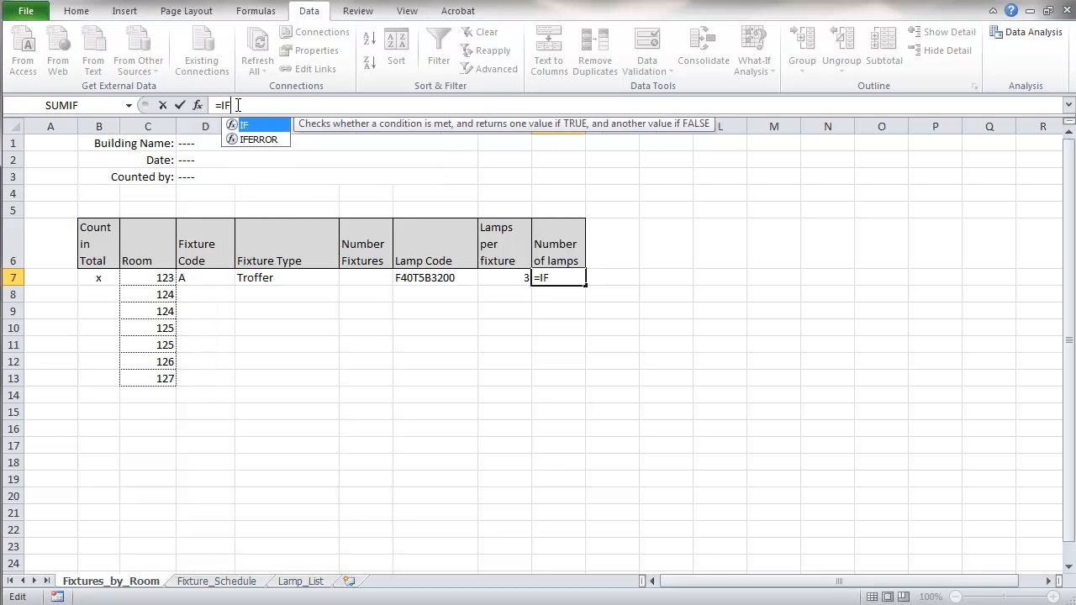
pyautogui.write('(')
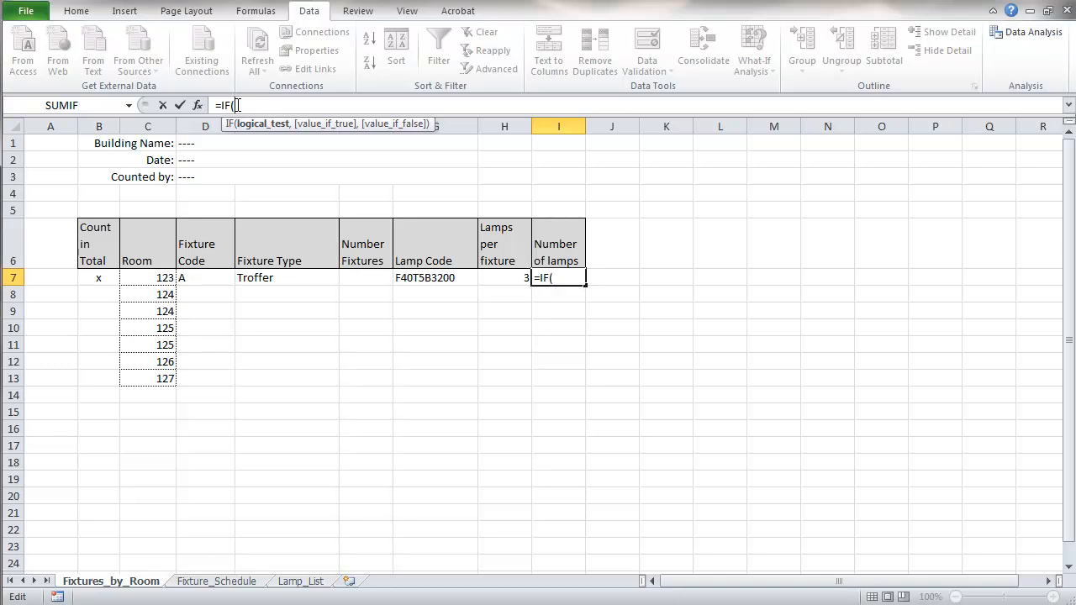
pyautogui.write('A')
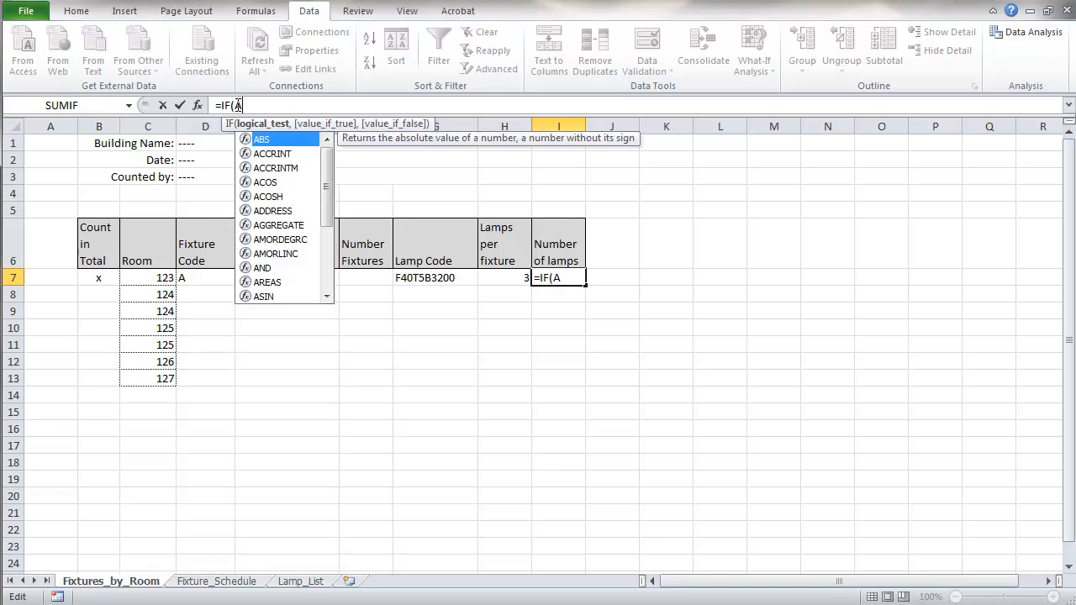
pyautogui.write('ND')
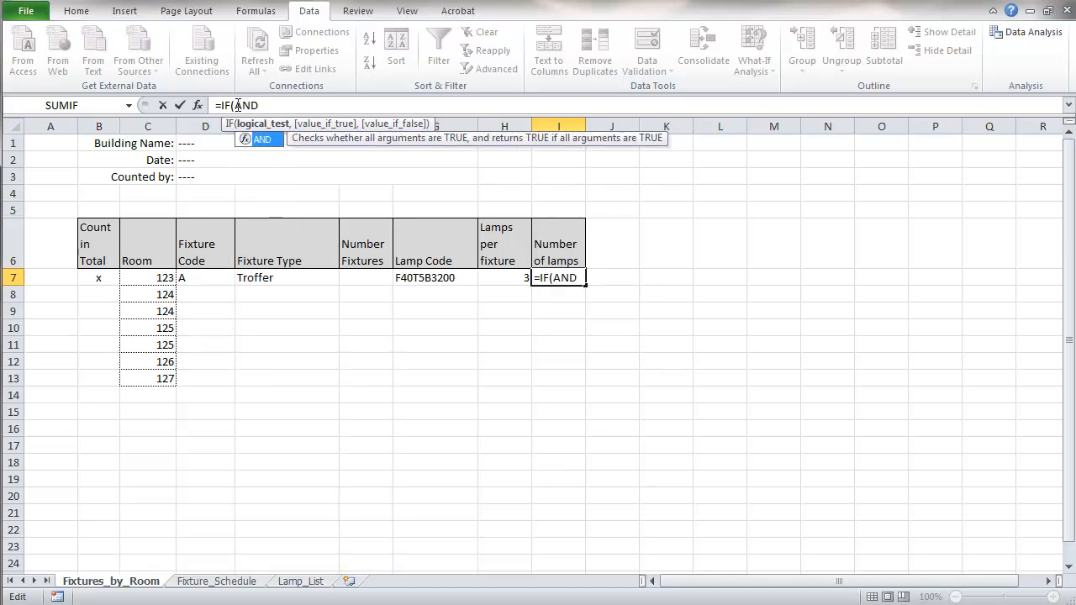
pyautogui.write('(')
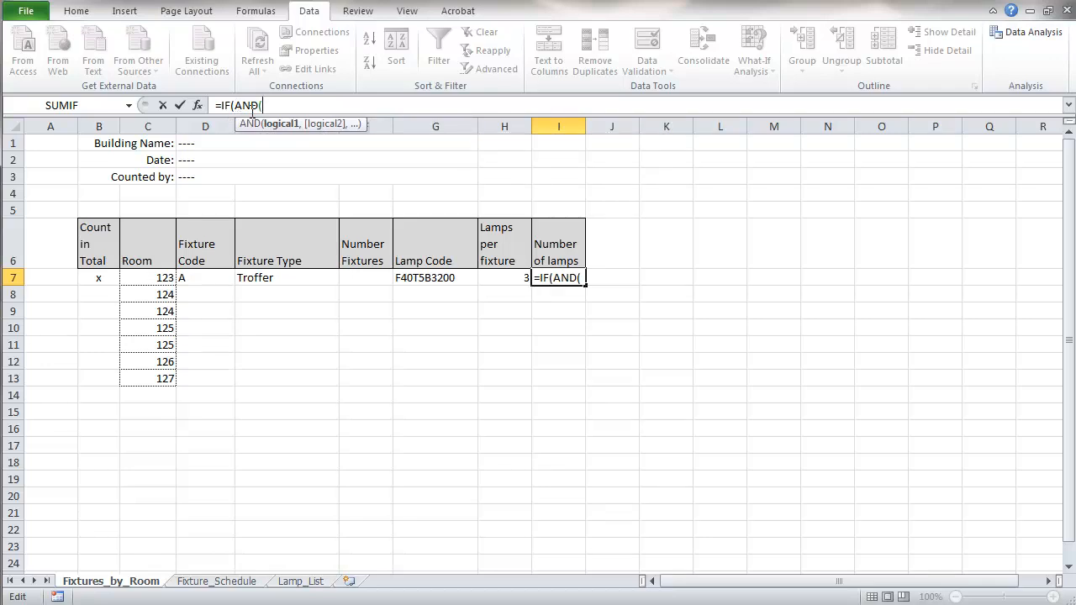
pyautogui.click(117, 276)
pyautogui.write('<>')
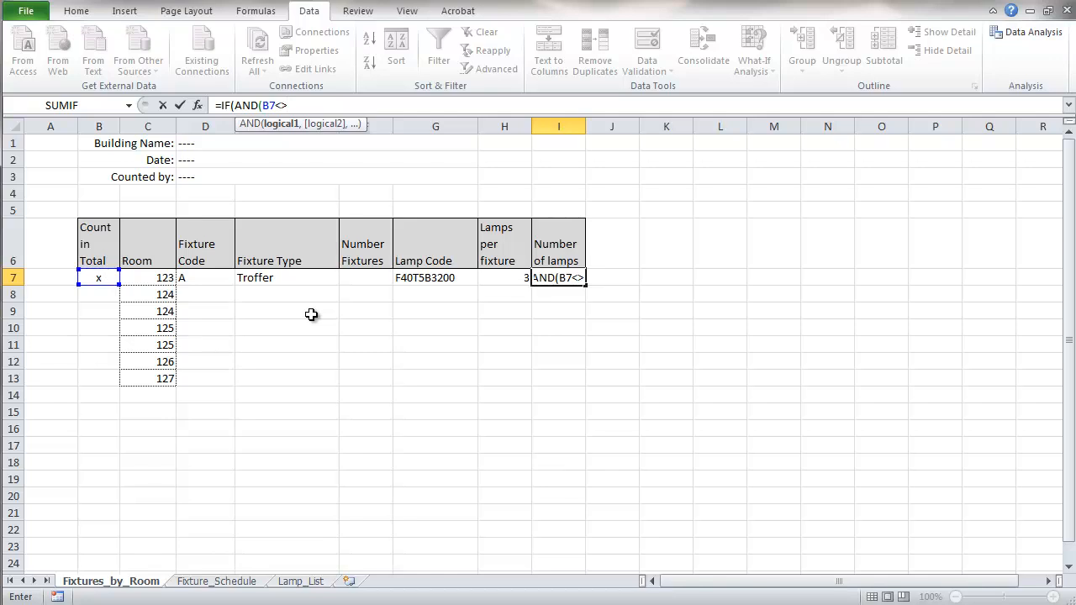
pyautogui.write('""')
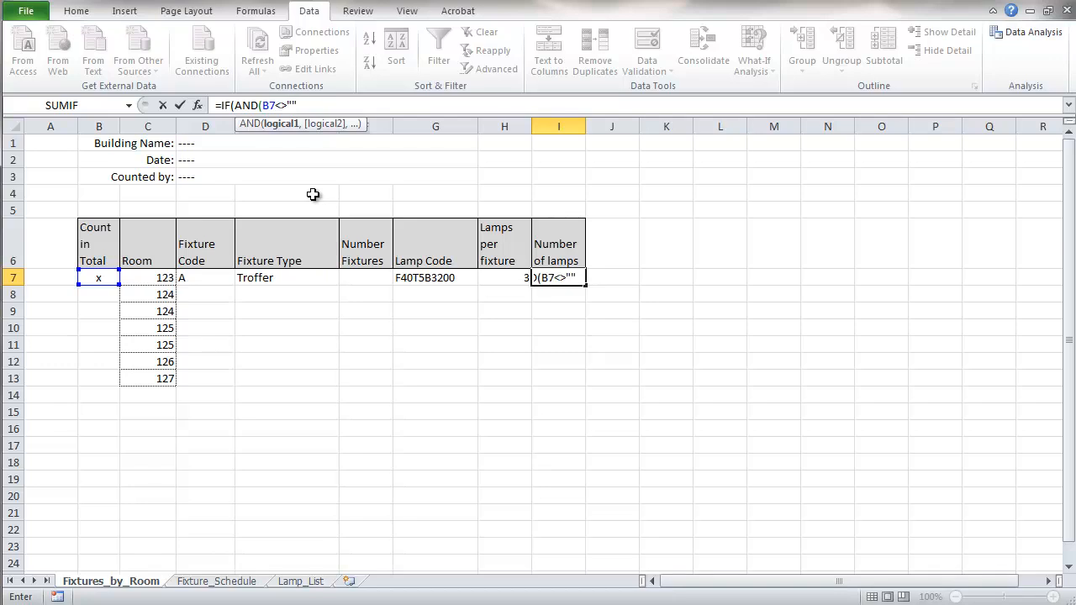
pyautogui.write(',')
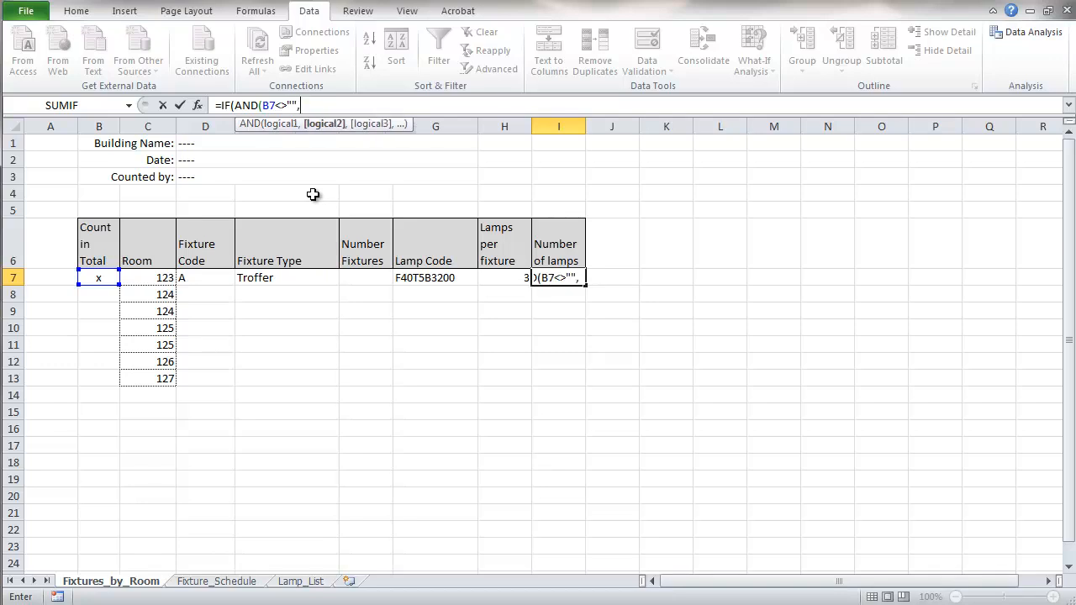
pyautogui.click(207, 280)
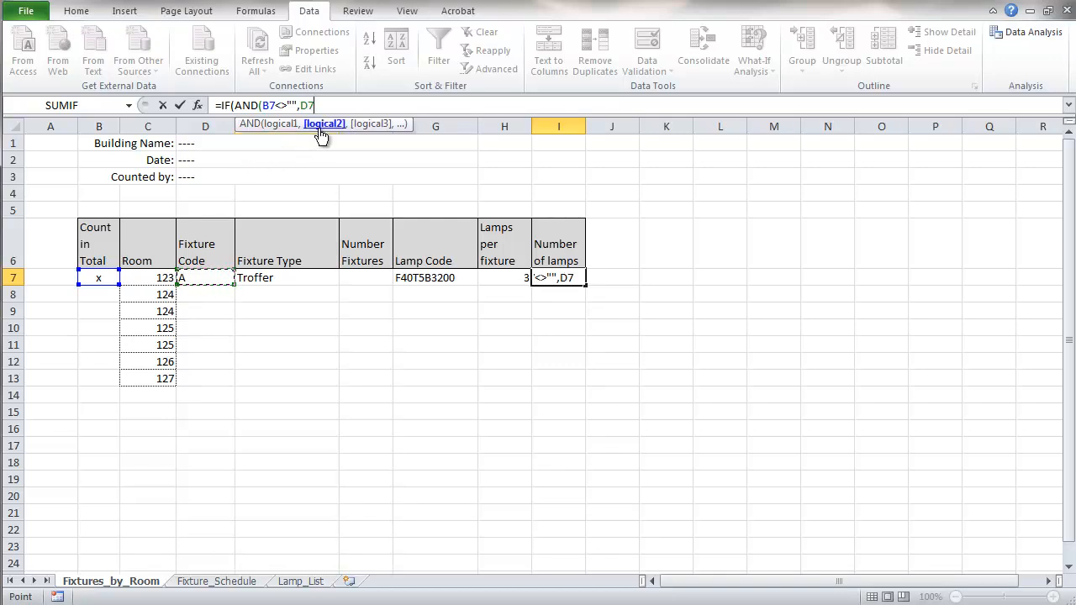
pyautogui.write('<>""')
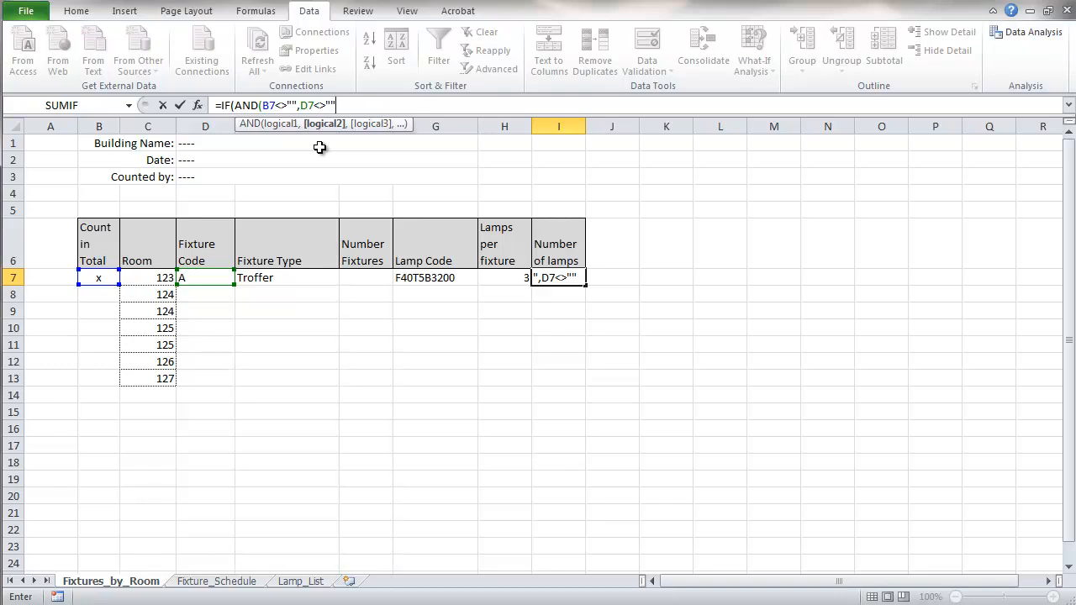
pyautogui.write(')')
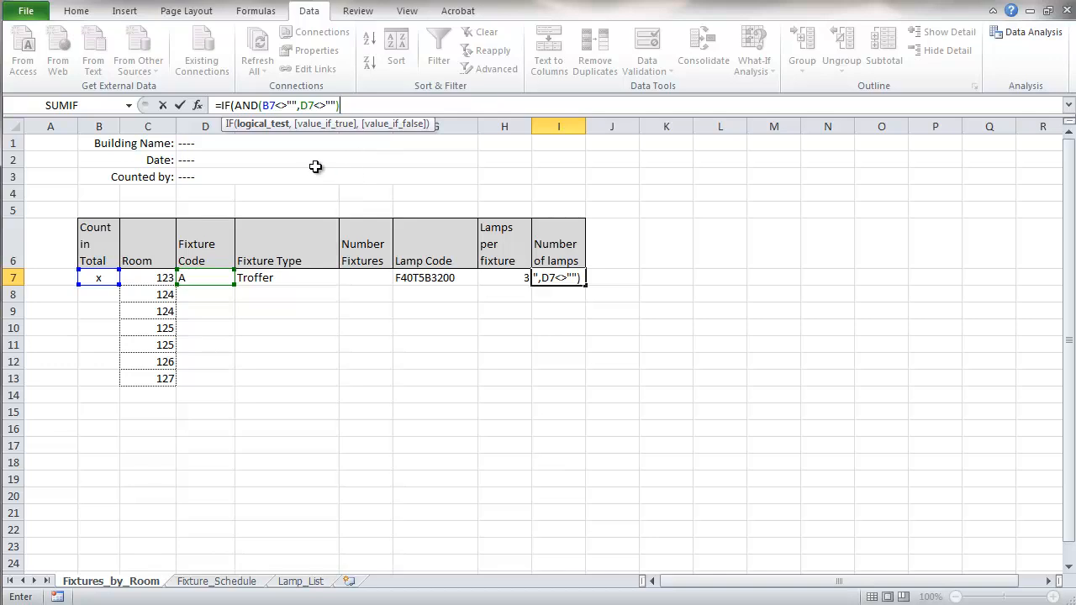
# Complete the I7 formula with F7*H7 as the true value and "" as the false value, and enter it
pyautogui.write(',')
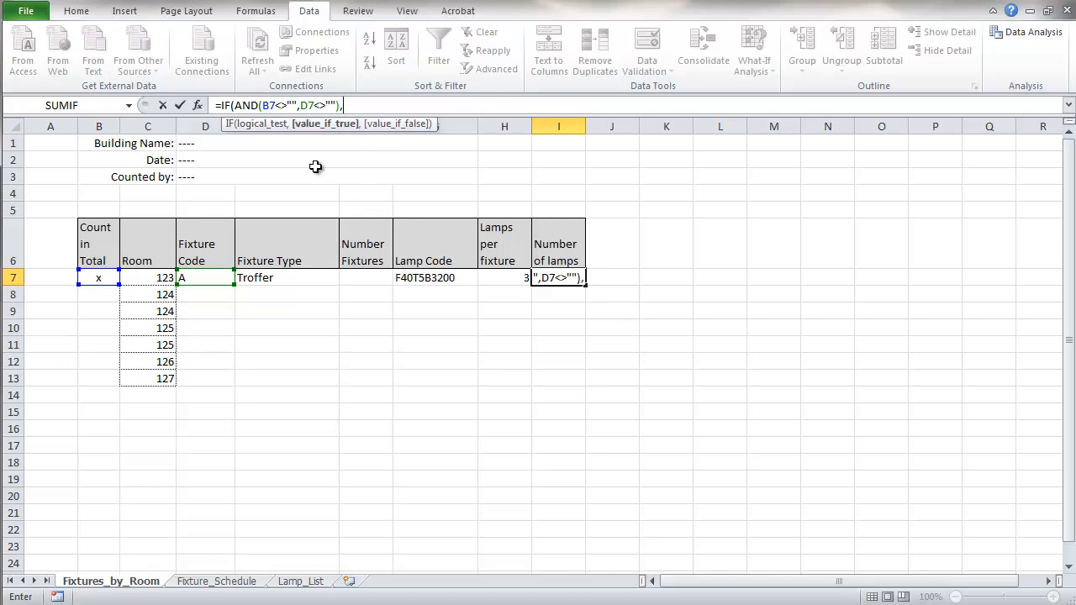
pyautogui.click(361, 279)
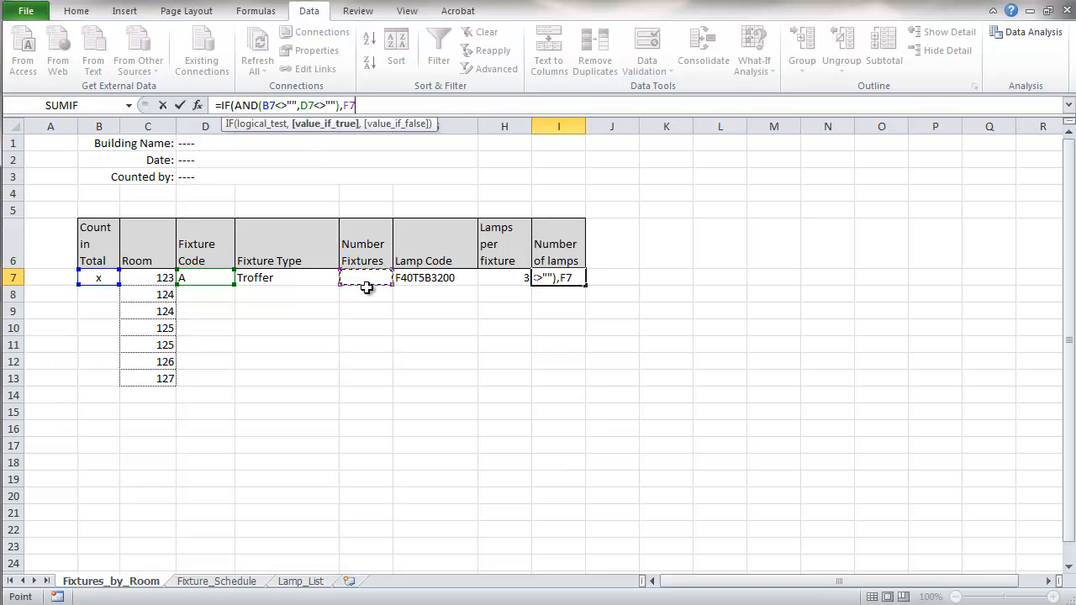
pyautogui.write('*')
pyautogui.click(495, 278)
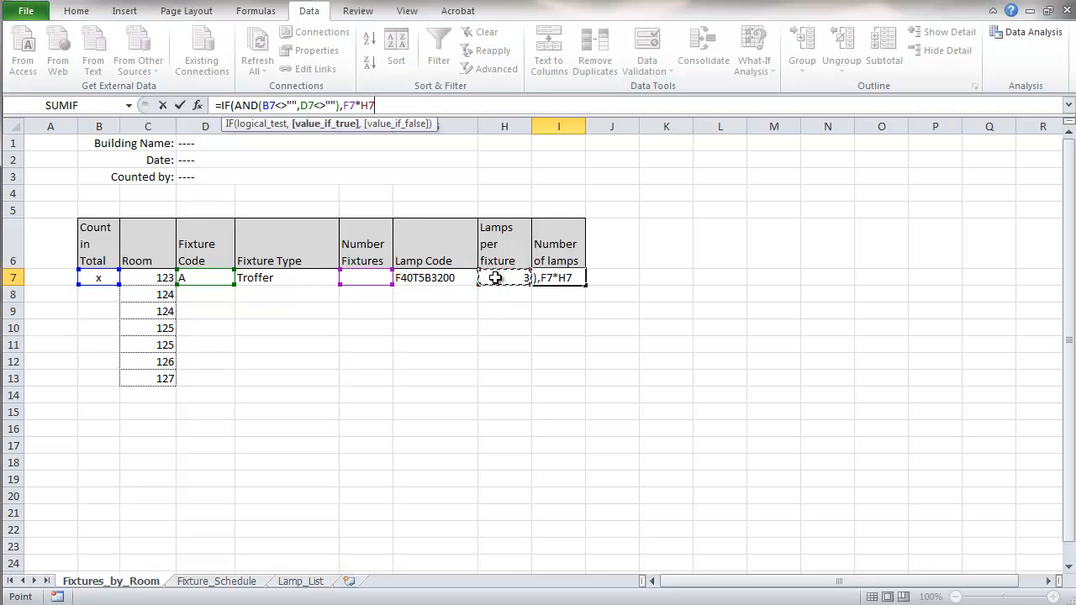
pyautogui.write(',')
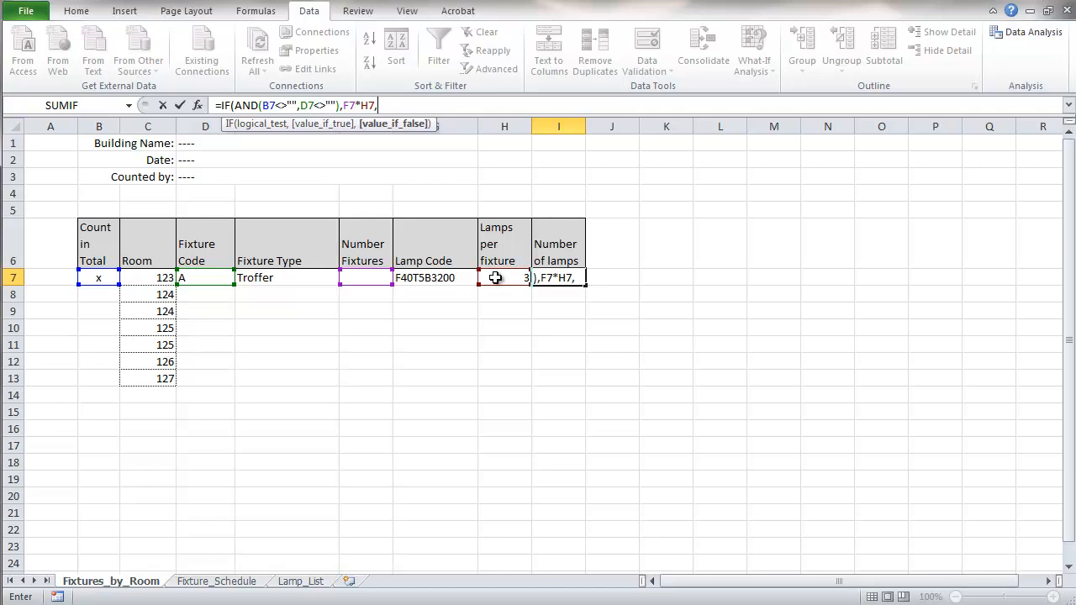
pyautogui.write('"")')
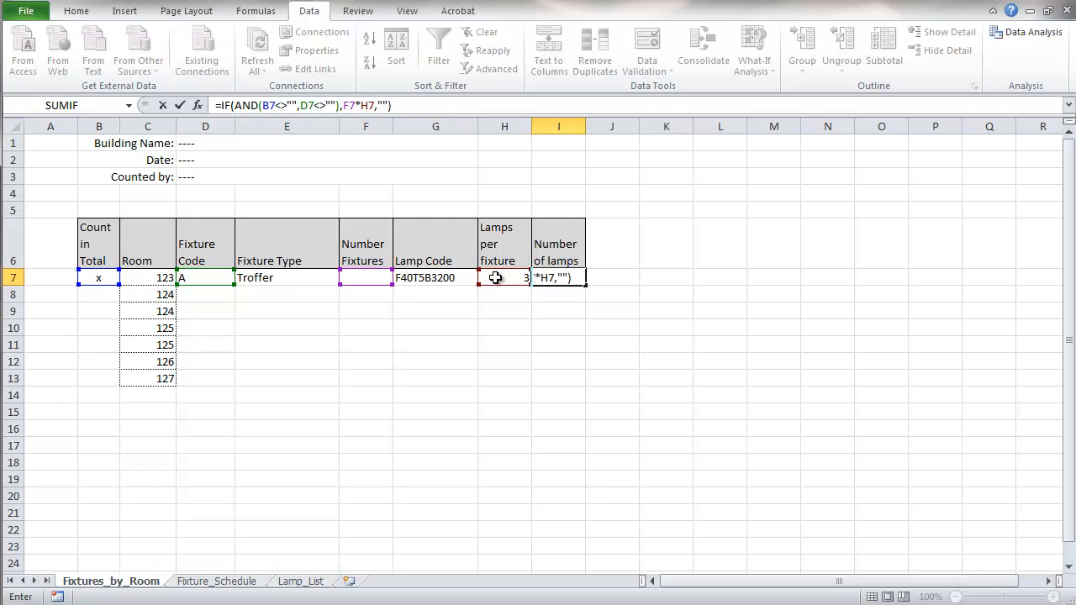
pyautogui.click(180, 106)
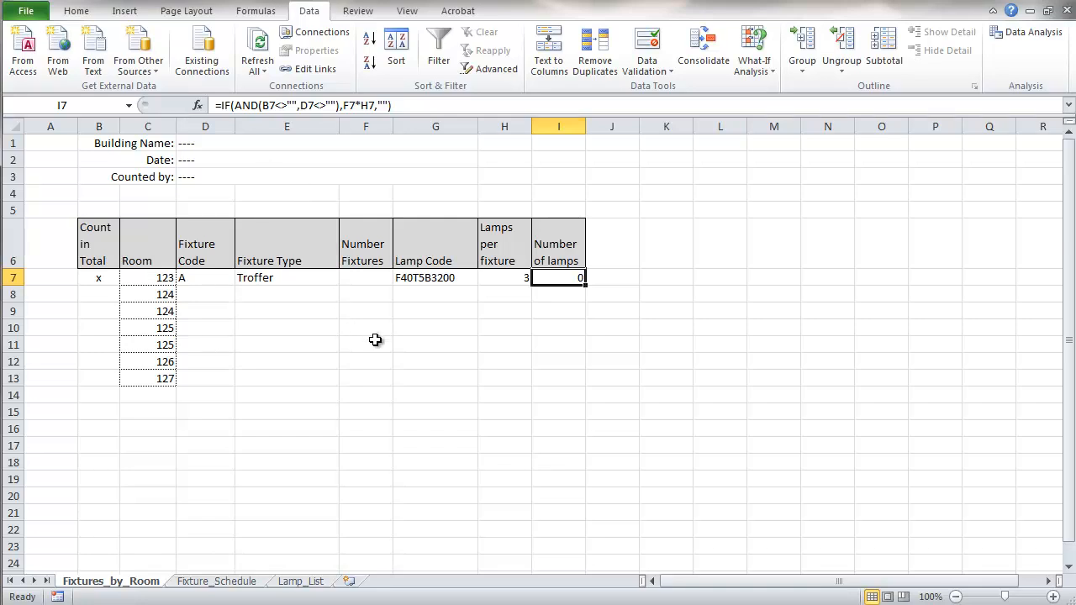
# Clear the Lamps per fixture cell H7
pyautogui.click(508, 279)
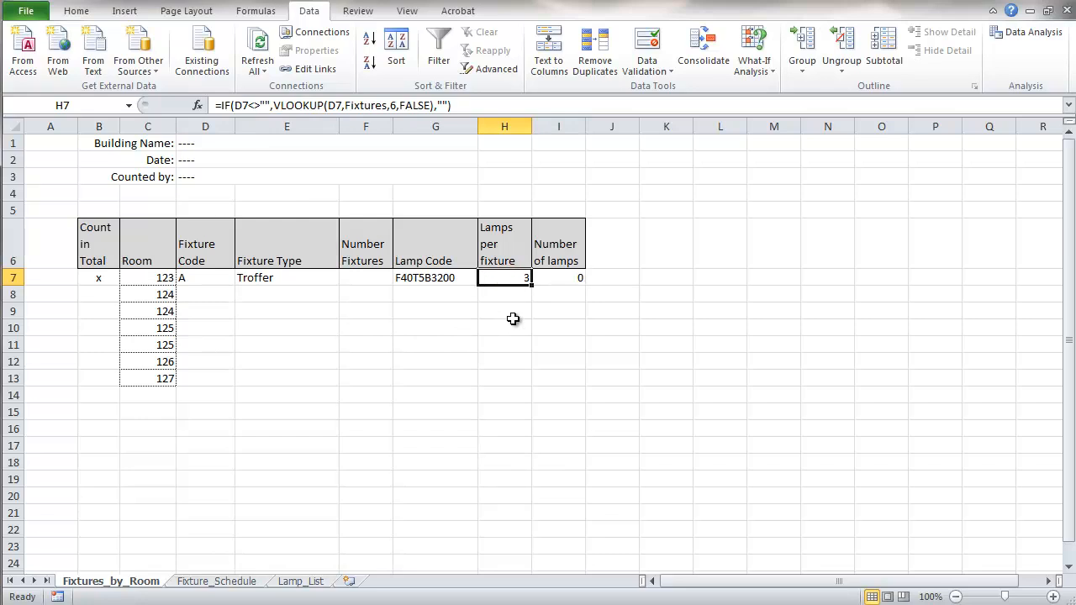
pyautogui.press('Delete')
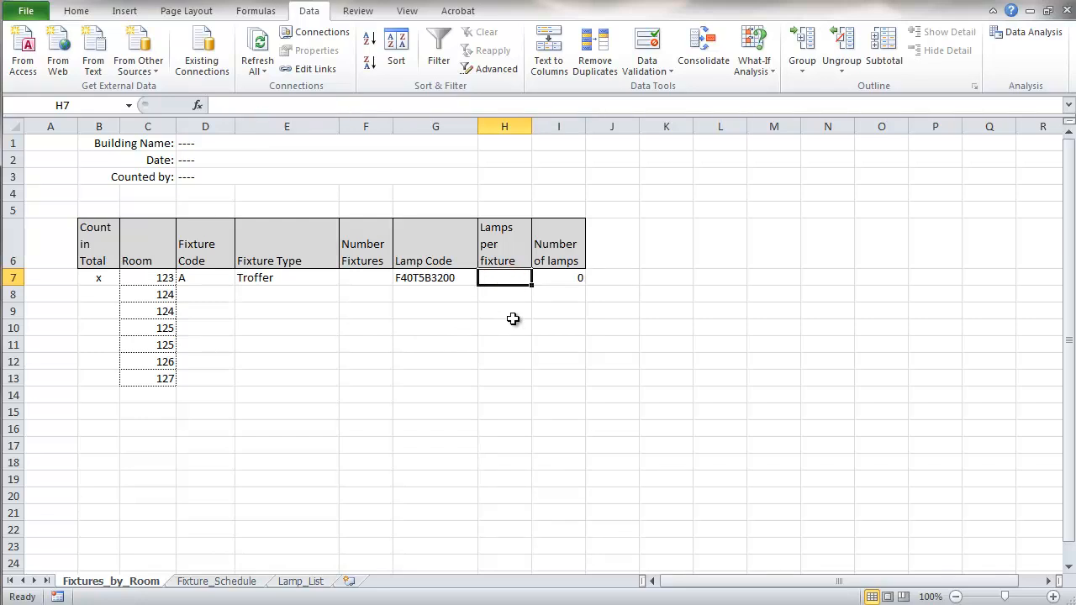
pyautogui.click(498, 309)
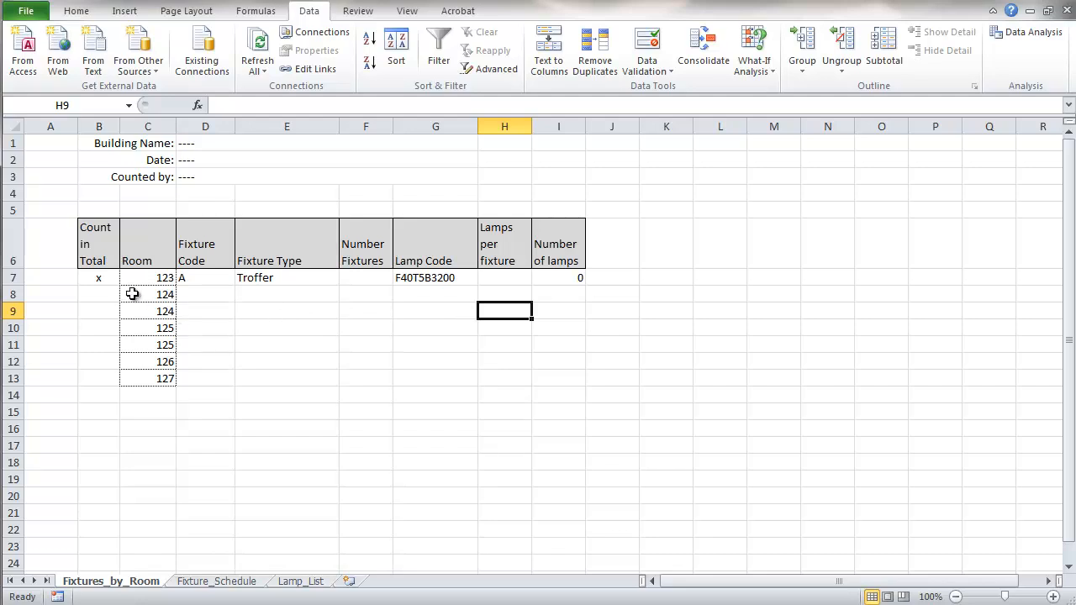
# Fill the fixture code and the fixture type, lamp code and number of lamps formulas from row 7 down to row 8
pyautogui.click(223, 277)
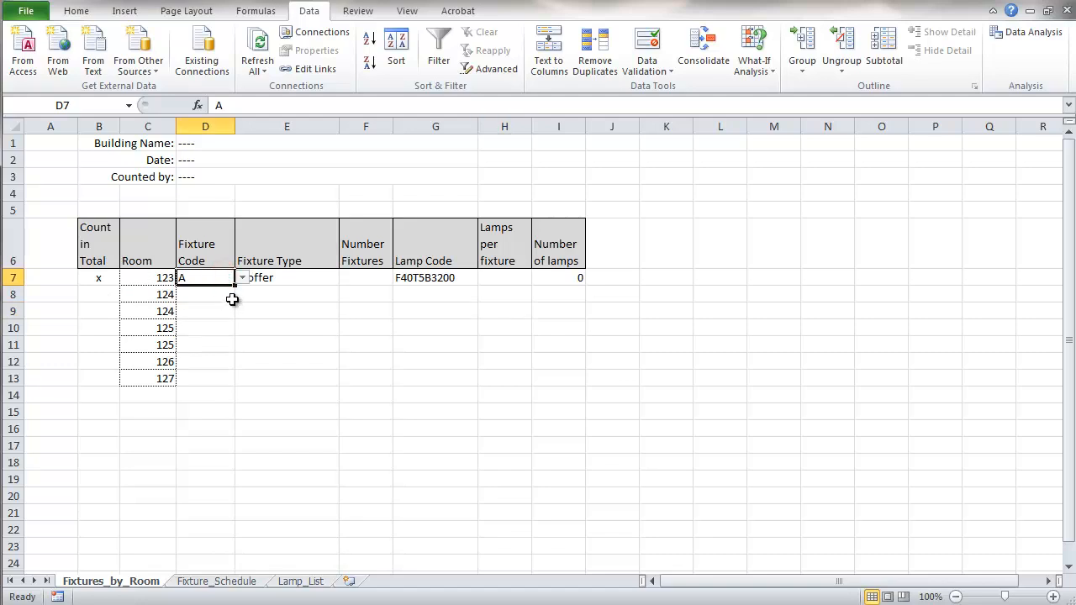
pyautogui.moveTo(235, 285); pyautogui.dragTo(235, 300)
pyautogui.moveTo(586, 286); pyautogui.dragTo(586, 301)
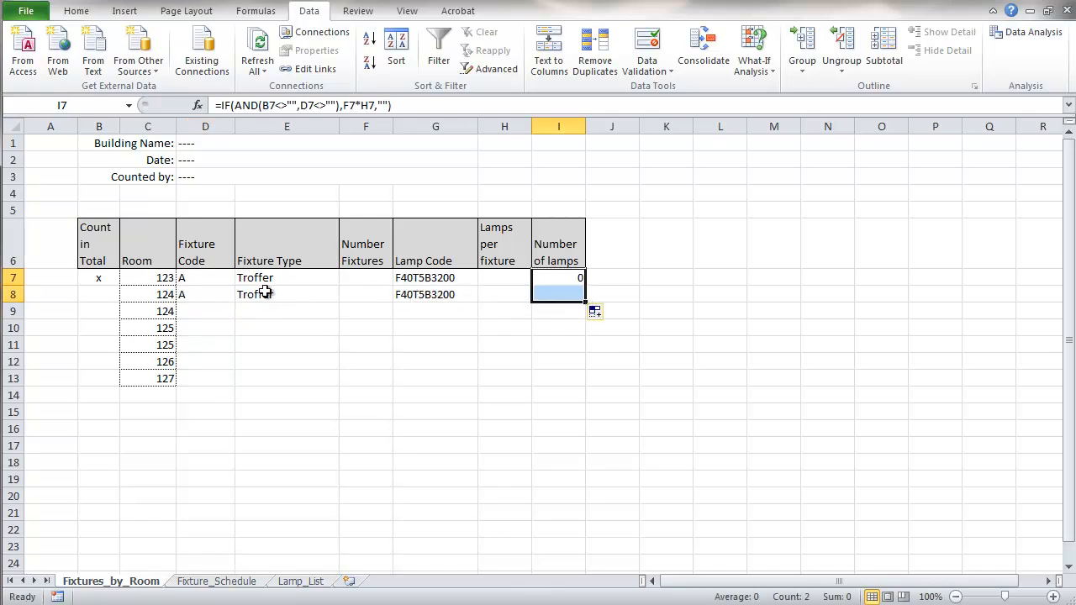
# Clear the copied fixture code in D8 and the room numbers in C8:C13
pyautogui.click(199, 296)
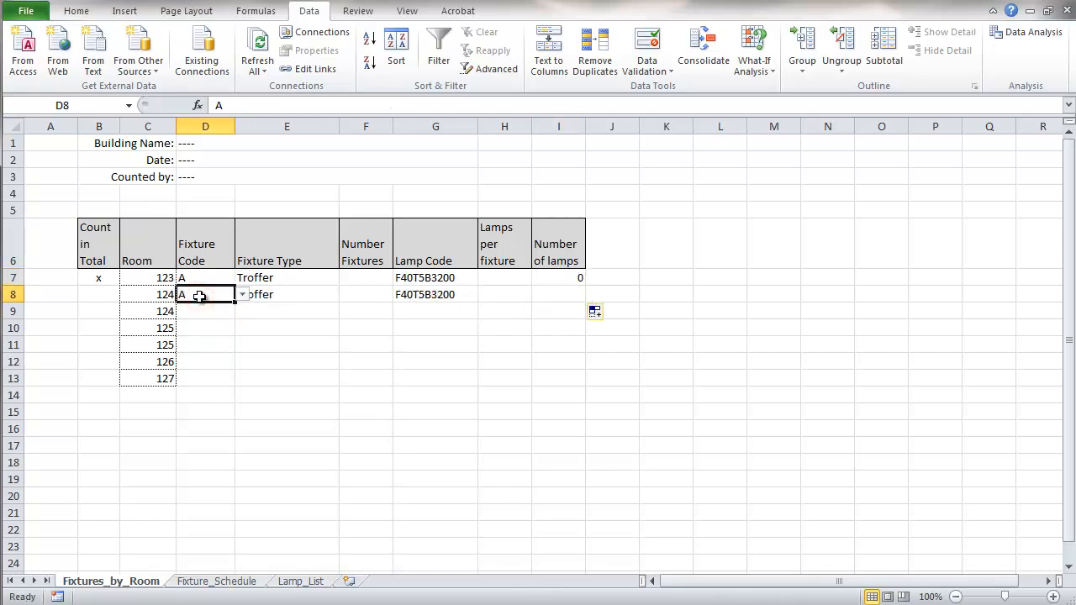
pyautogui.press('Delete')
pyautogui.moveTo(154, 294); pyautogui.dragTo(153, 376)
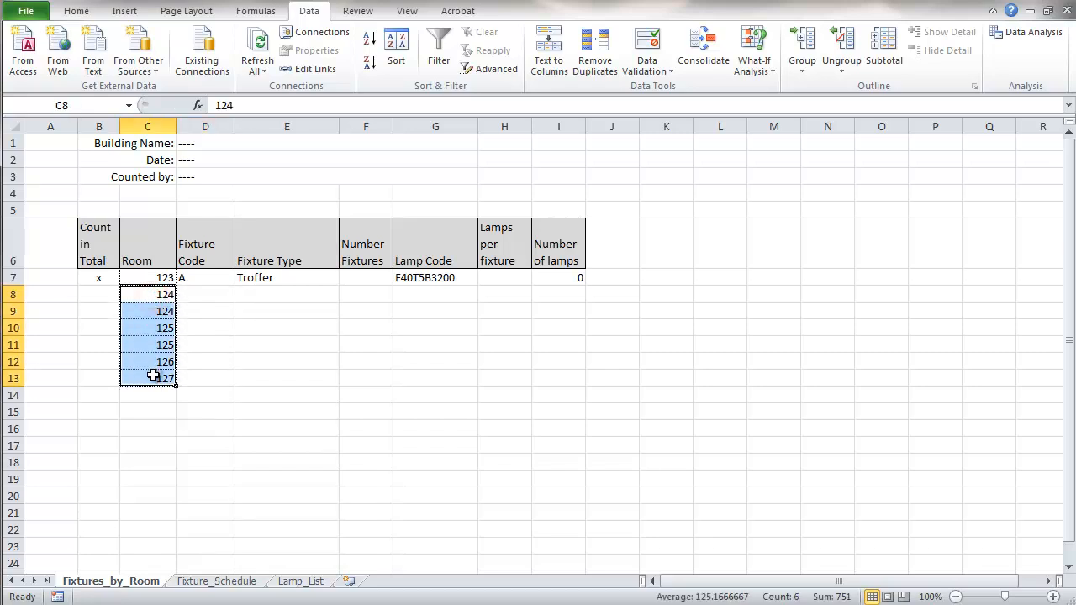
pyautogui.press('Delete')
# Fill the blank-looking row B8:I8 down to row 56 and check the formulas copied into the last row
pyautogui.click(101, 295)
pyautogui.click(108, 277)
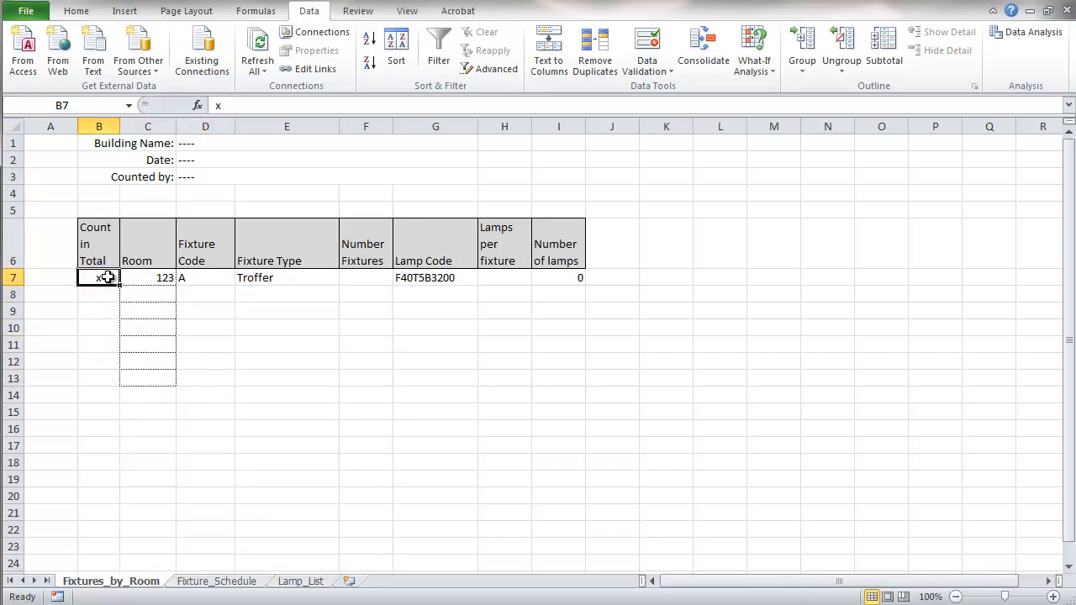
pyautogui.moveTo(100, 294); pyautogui.dragTo(550, 293)
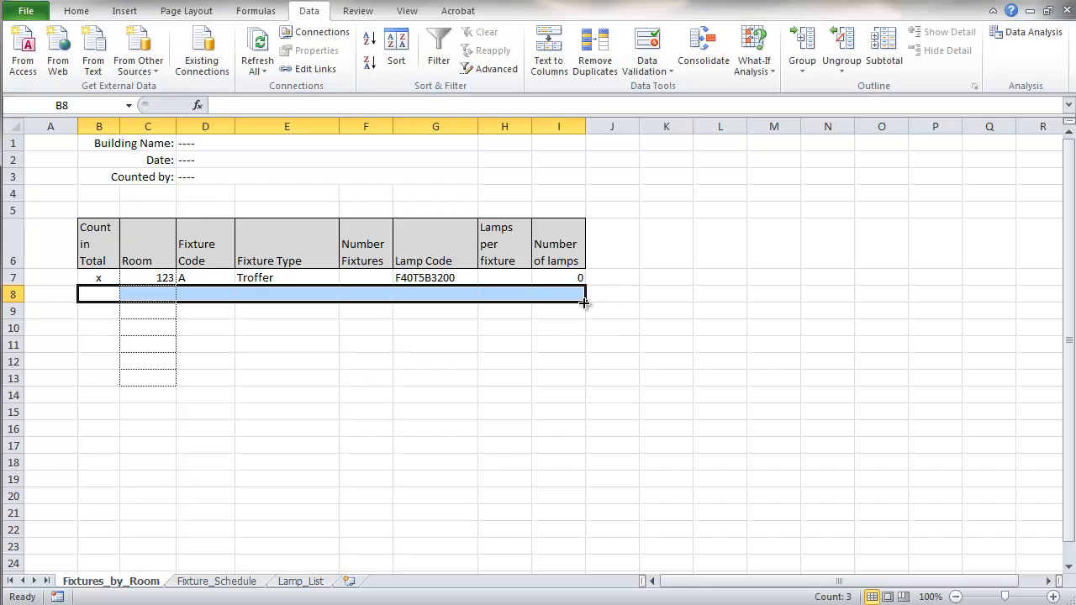
pyautogui.moveTo(586, 302); pyautogui.dragTo(564, 503)
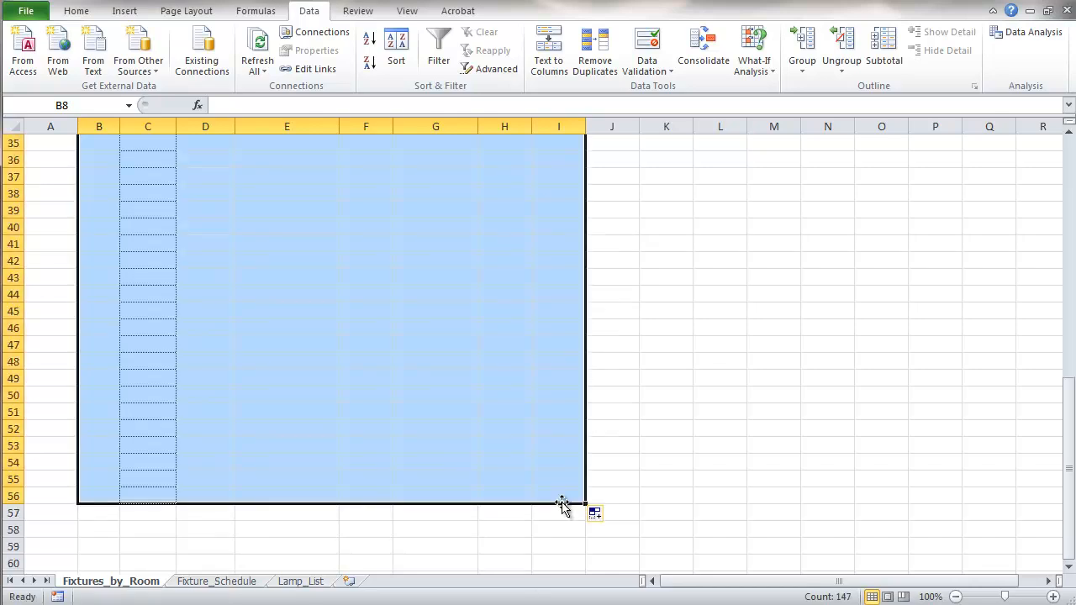
pyautogui.click(488, 530)
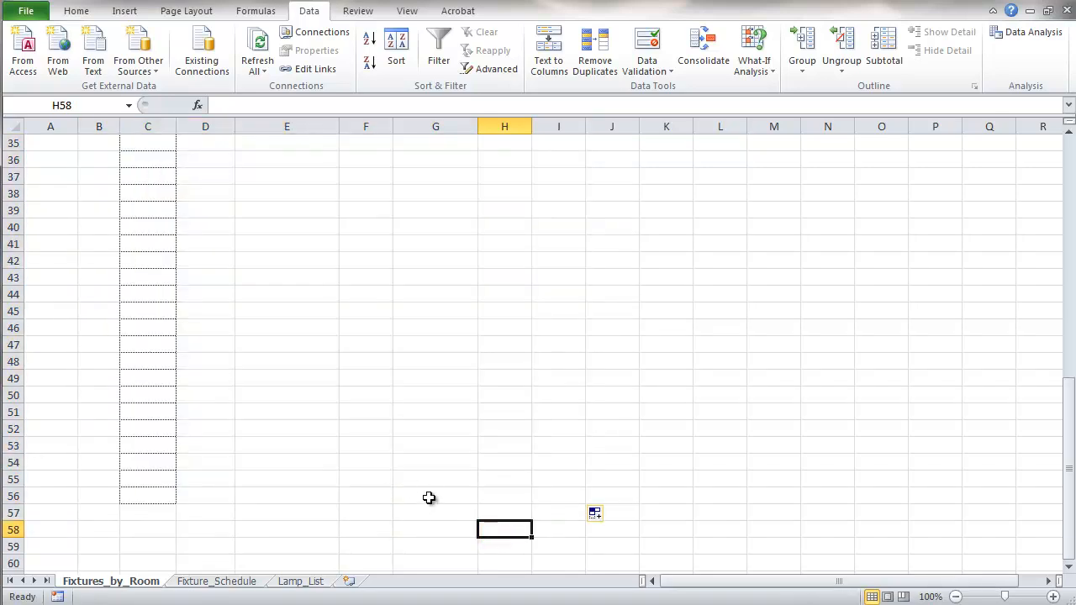
pyautogui.click(427, 498)
pyautogui.click(497, 496)
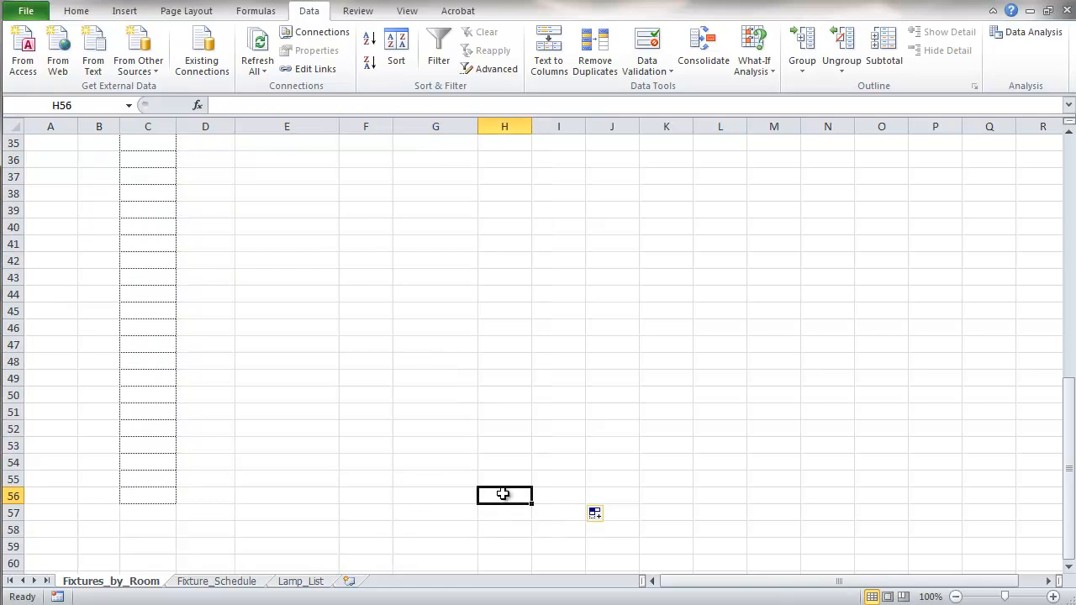
pyautogui.click(557, 499)
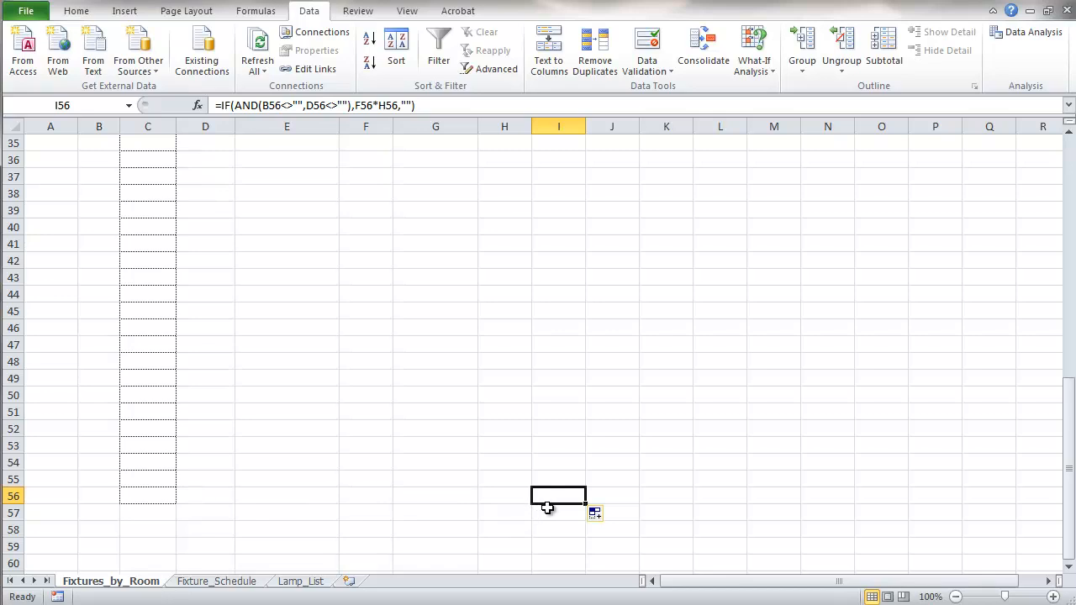
# Apply dotted inner borders and a solid outline to the table cells B7:I56
pyautogui.click(533, 529)
pyautogui.moveTo(565, 495); pyautogui.dragTo(89, 227)
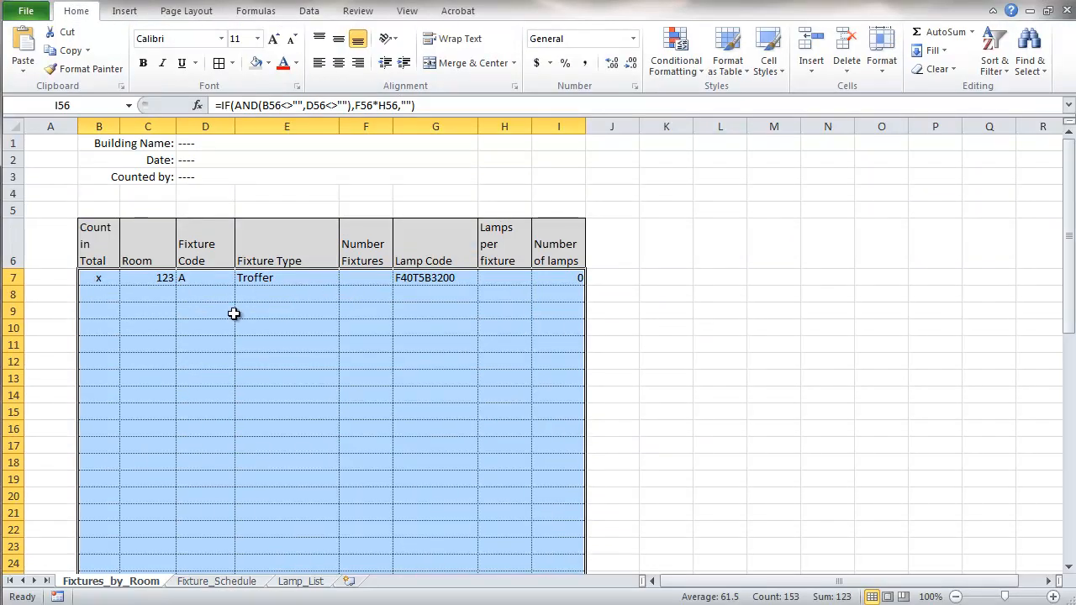
pyautogui.click(146, 299)
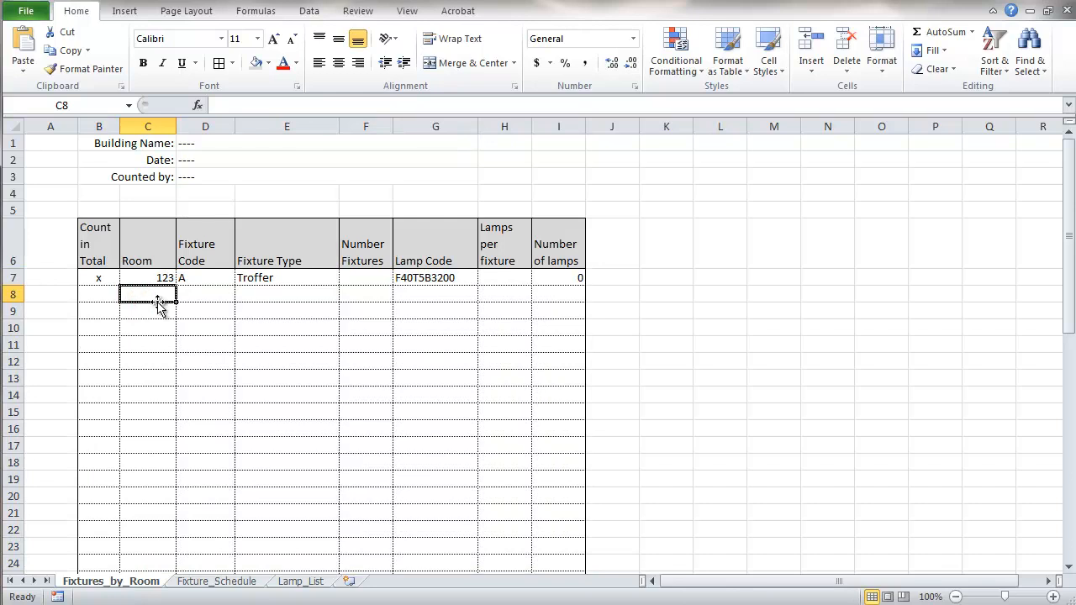
# Enter room numbers 124, 124, 125, 125, 126, 127 in C8:C13 and choose fixture codes B, A, C, B, D, E in D8:D13
pyautogui.press('Up')
pyautogui.hotkey('ctrl', 'v')
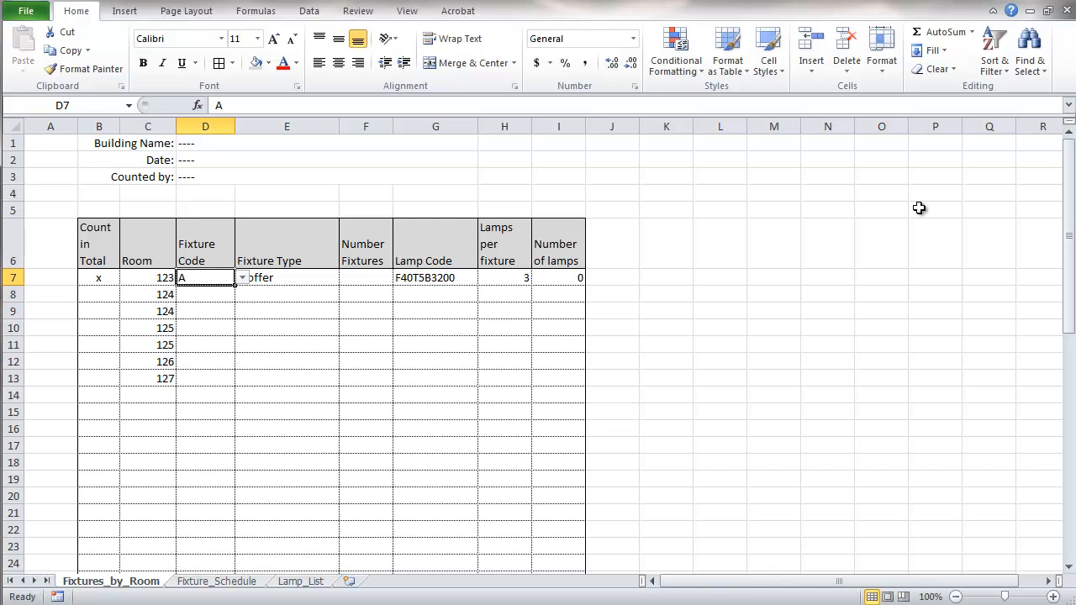
pyautogui.click(200, 294)
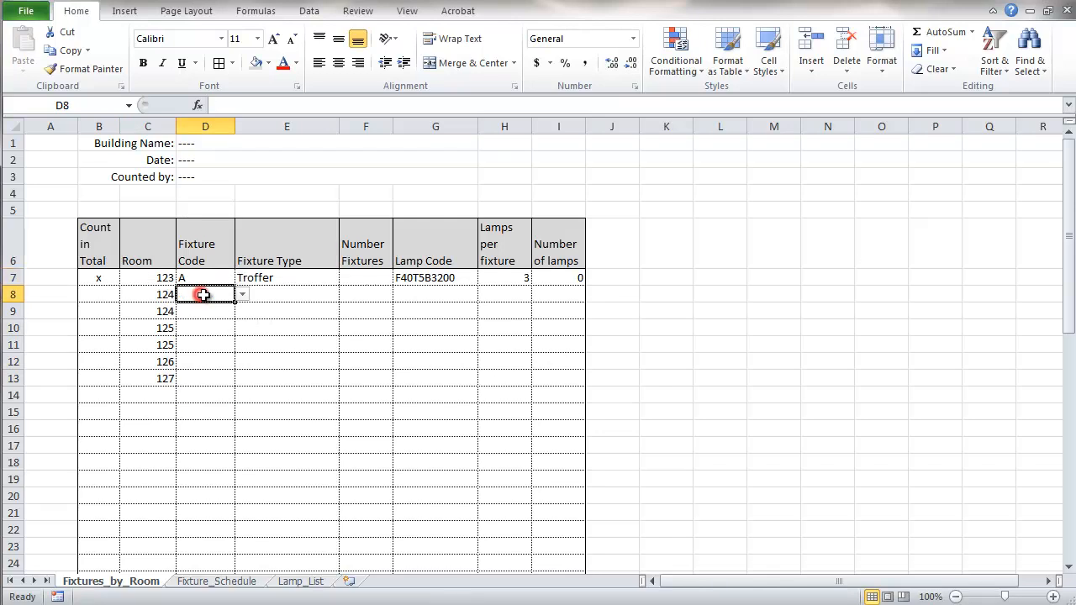
pyautogui.click(242, 294)
pyautogui.click(210, 321)
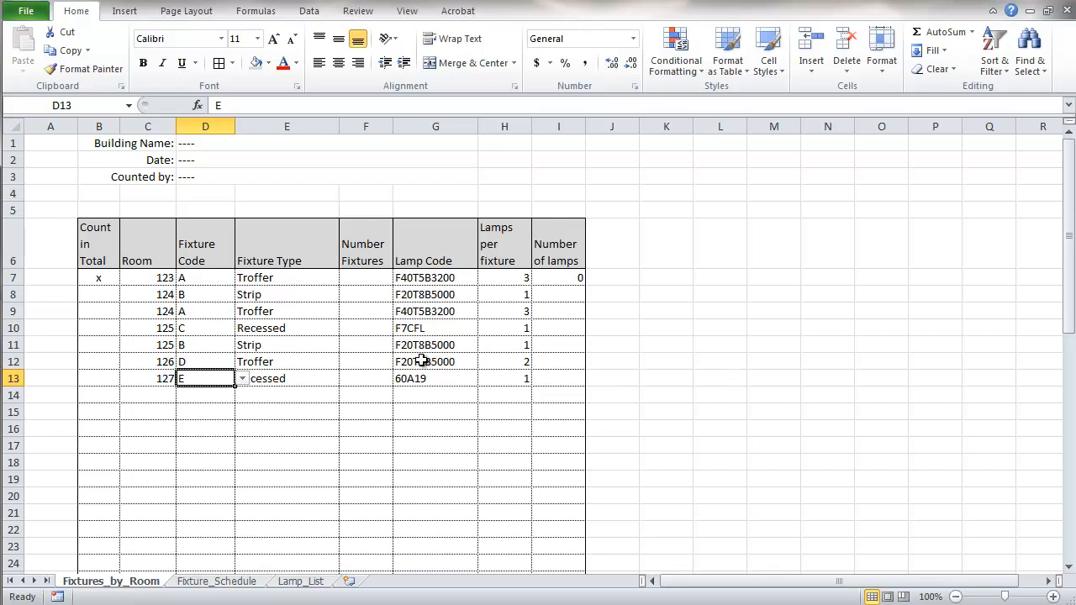
# Enter the fixture counts 3, 6, 2, 10, 4, 6 and 4 in the Number Fixtures cells F7:F13
pyautogui.click(358, 279)
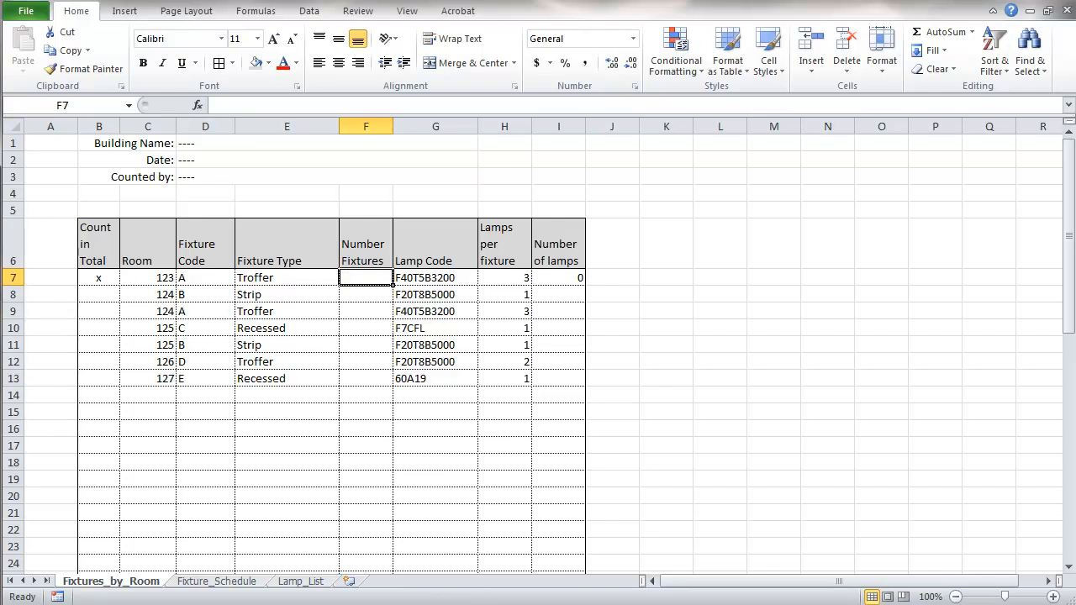
pyautogui.write('3 6 2 10 4 6 4')
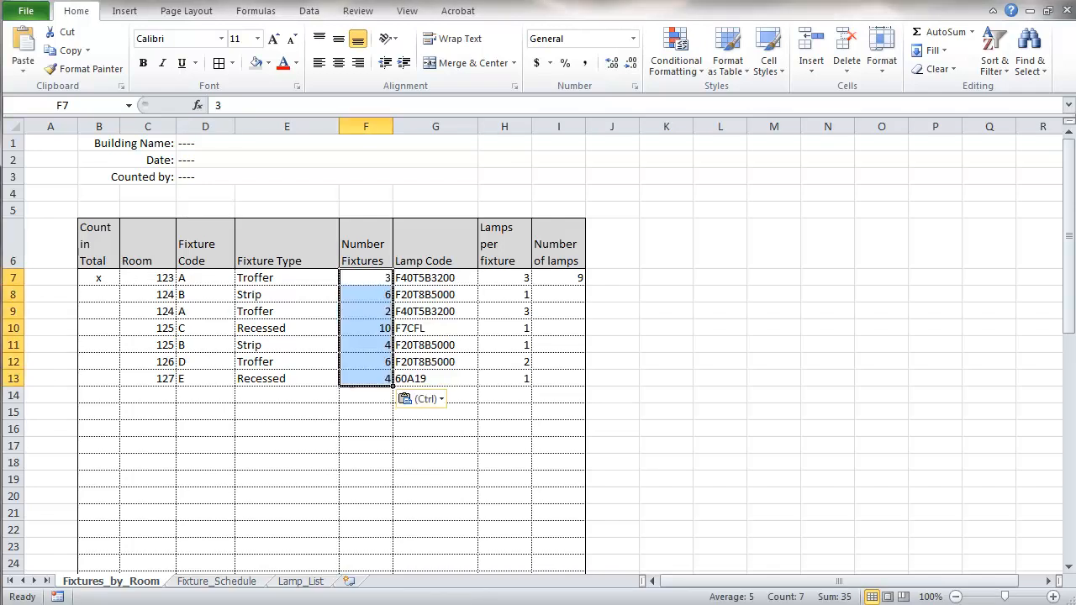
pyautogui.click(559, 294)
pyautogui.click(666, 294)
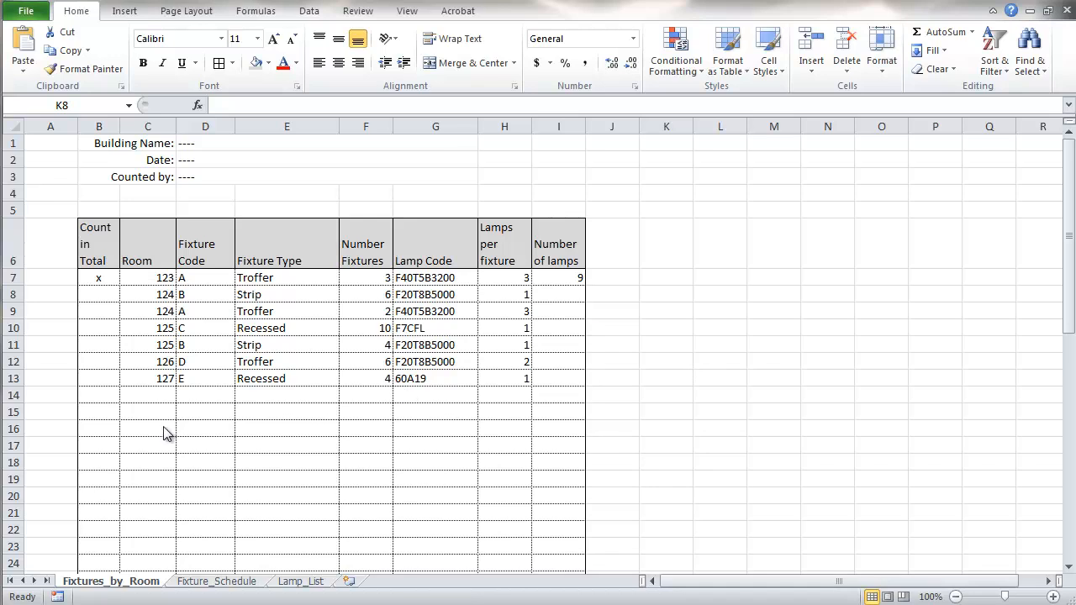
# Mark rows 8 to 13 for counting with a centred x in the Count in Total cells B8:B13
pyautogui.click(98, 294)
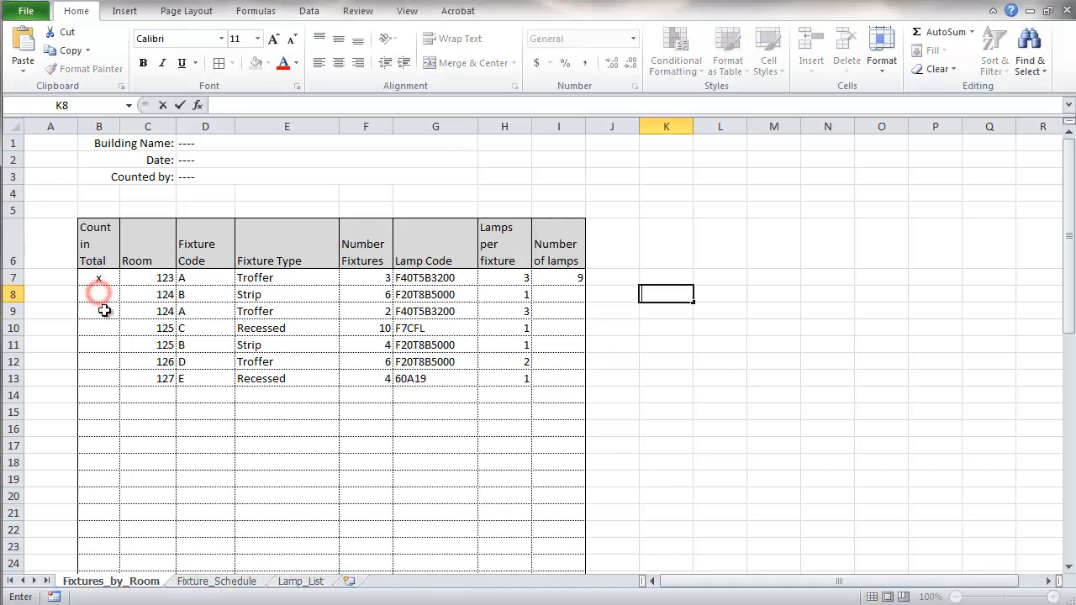
pyautogui.click(103, 296)
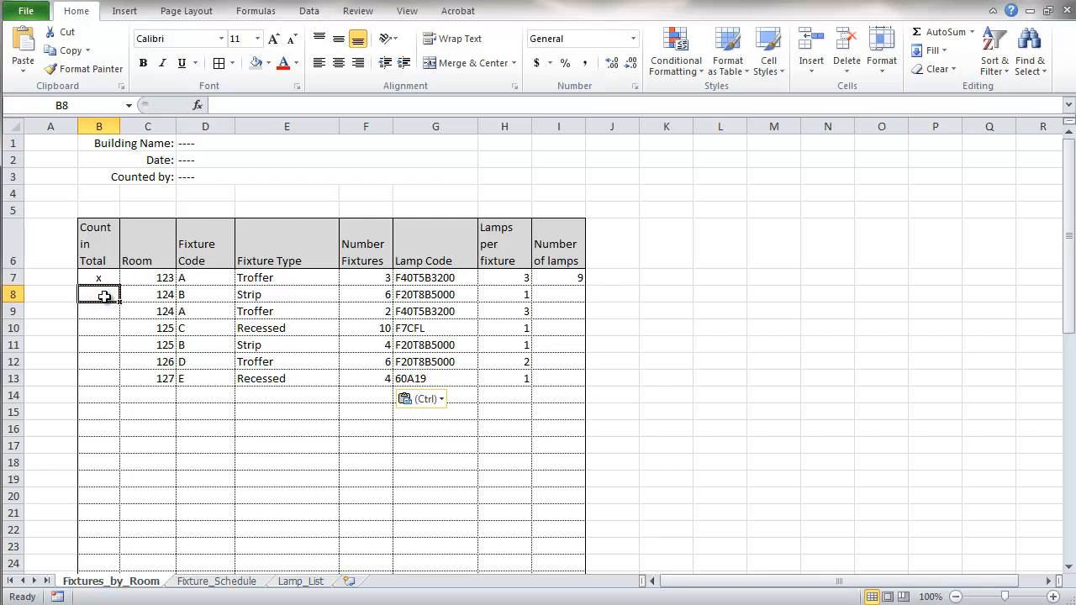
pyautogui.write('x')
pyautogui.click(101, 332)
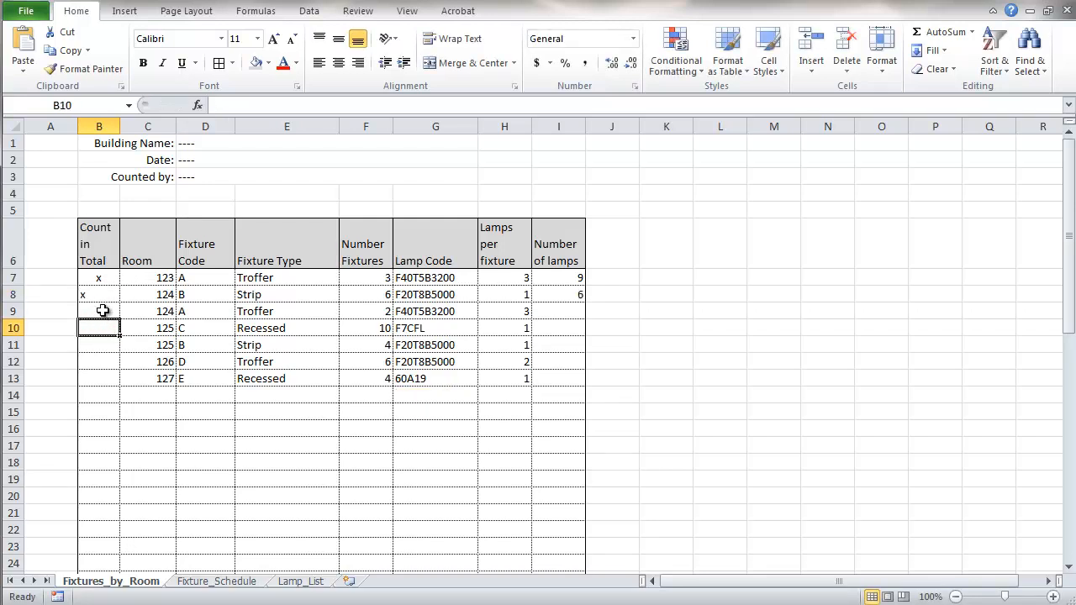
pyautogui.click(102, 312)
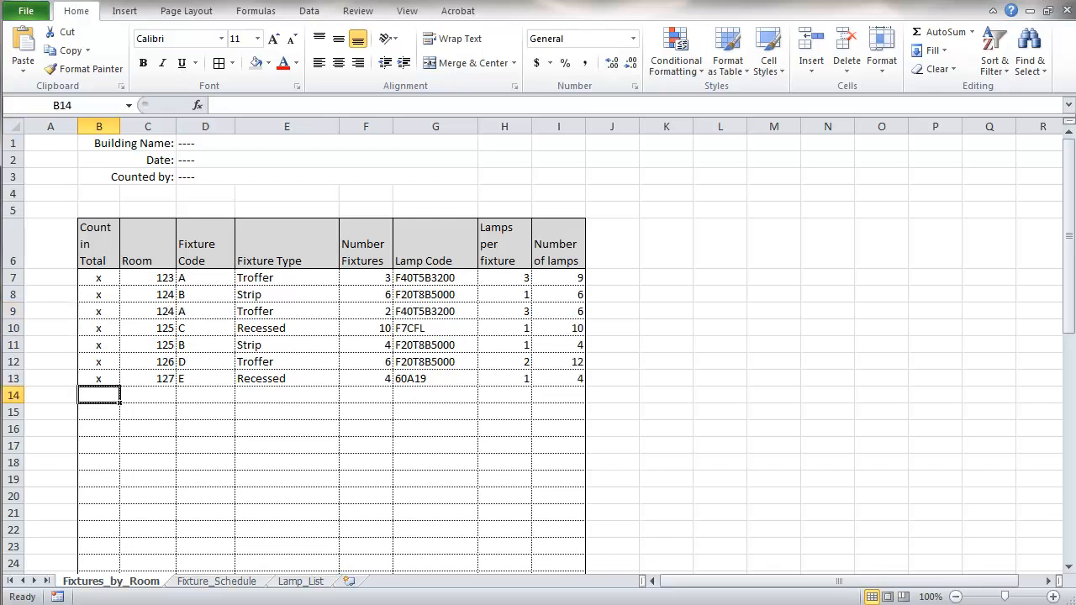
pyautogui.scroll(-1, 336, 336)
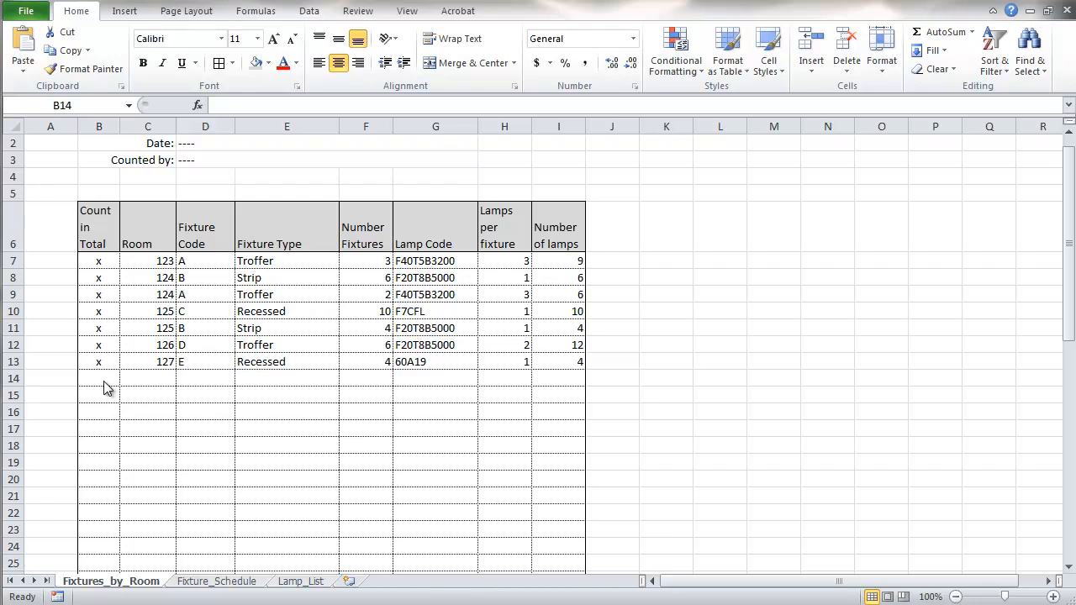
pyautogui.click(1069, 133)
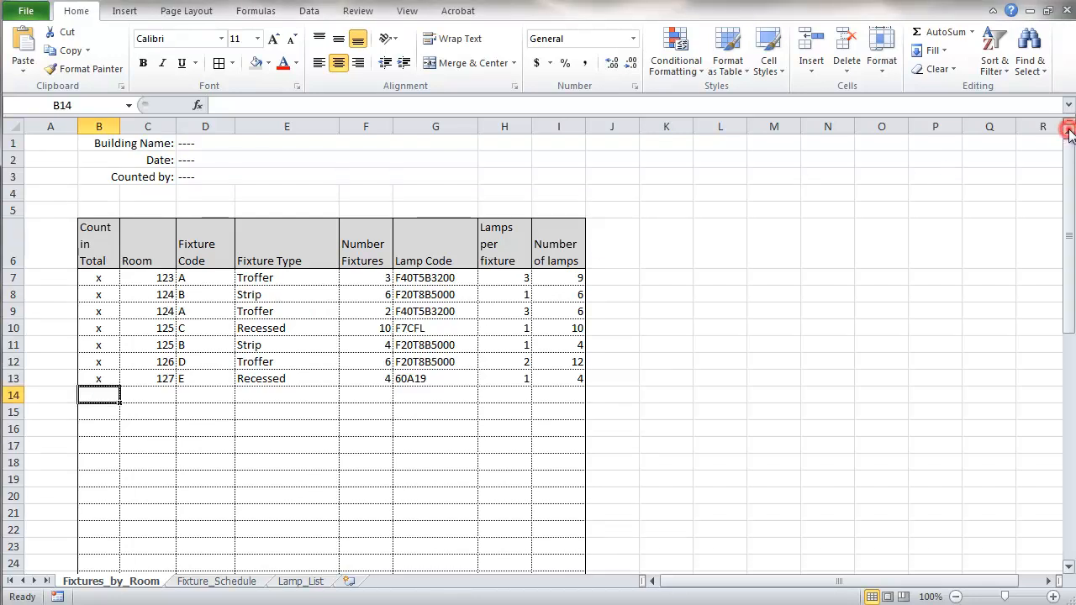